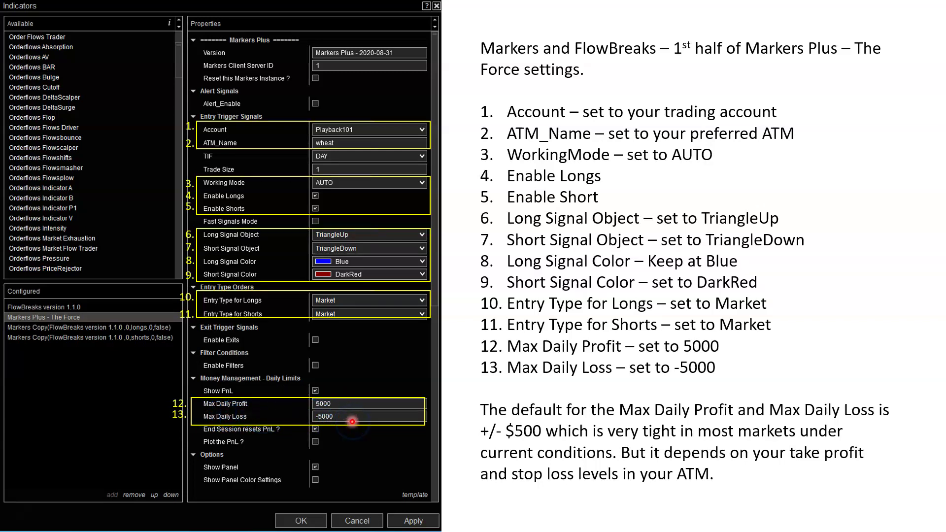
{"action": "left_click", "coordinate": [344, 402]}
{"action": "left_click", "coordinate": [378, 403]}
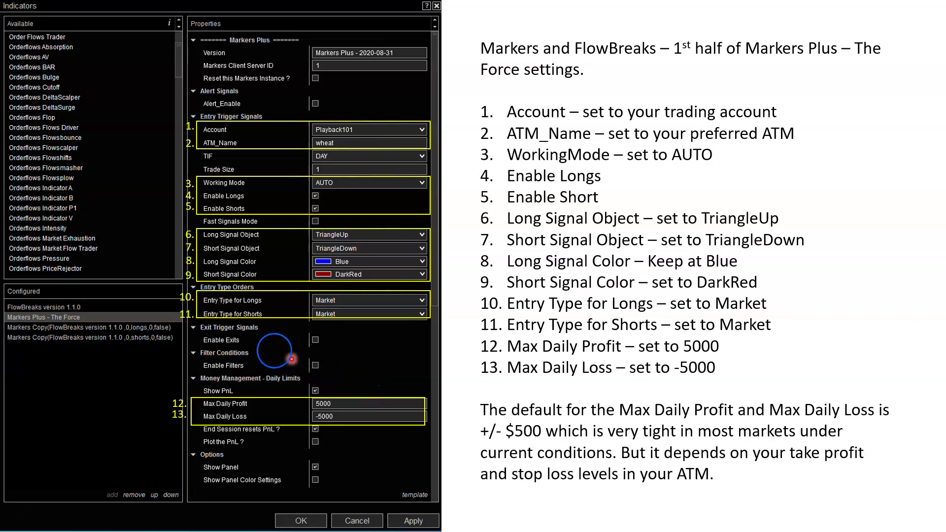
{"action": "left_click", "coordinate": [362, 418]}
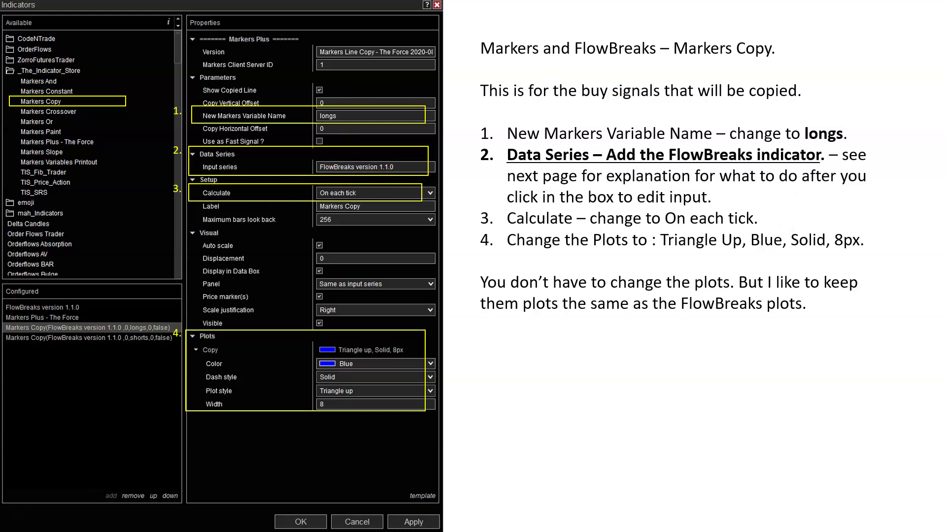
Advance to the Input Series slide showing the FlowBreaks version 1.1.0 settings.
{"action": "key", "text": "Right"}
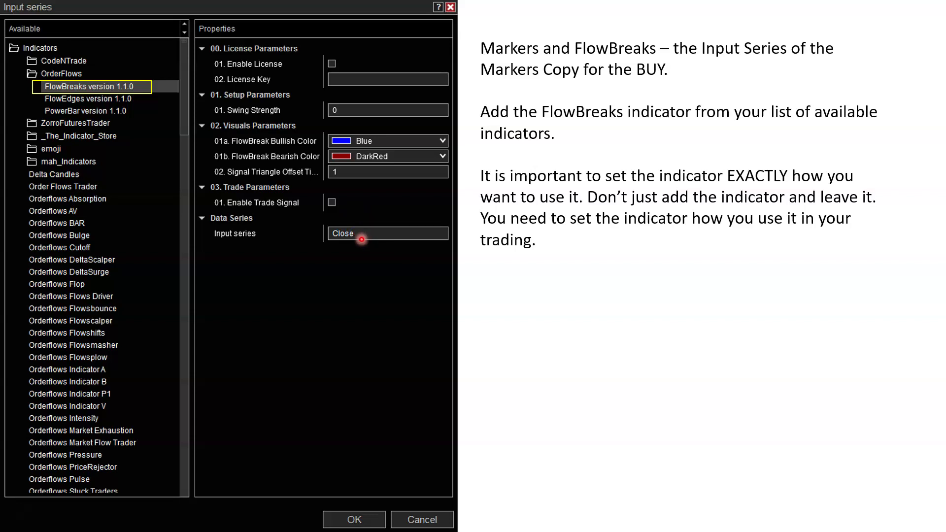
Move on to the 'last minute checks before going live' slide.
{"action": "left_click", "coordinate": [341, 176]}
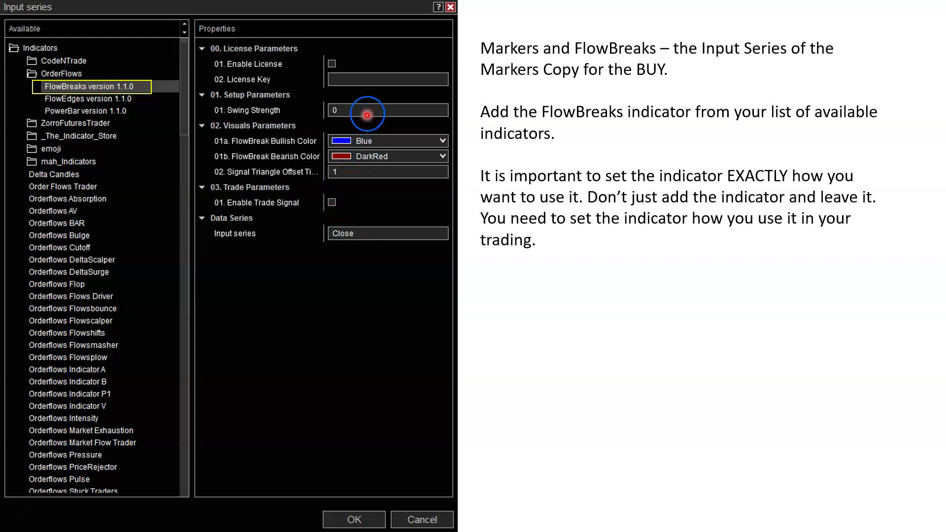
{"action": "left_click", "coordinate": [319, 79]}
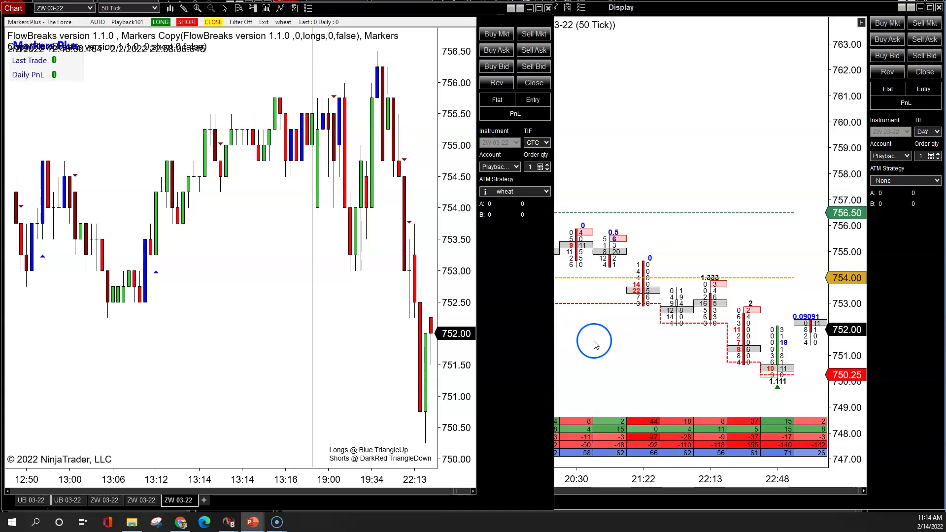
Stretch the ZW 03-22 chart to the screen edge and confirm chart trader stays shown.
{"action": "left_click_drag", "start_coordinate": [554, 342], "coordinate": [935, 334]}
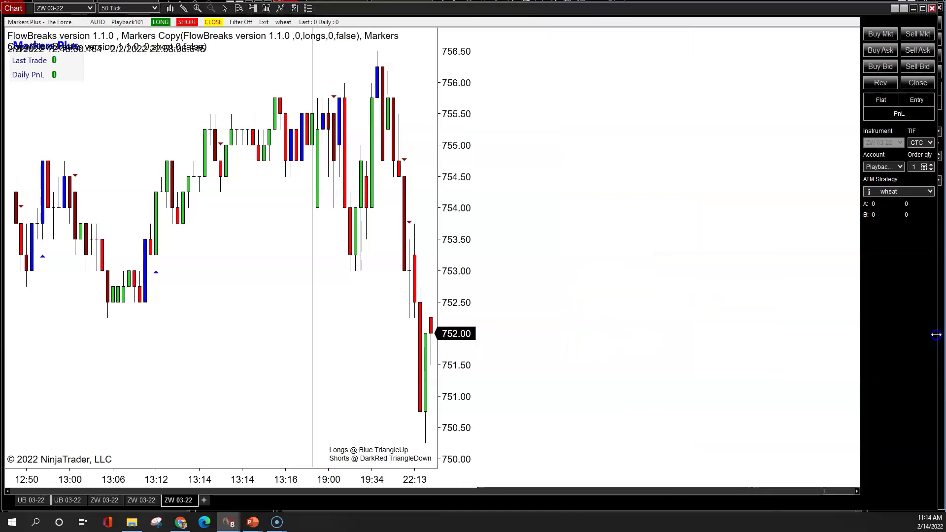
{"action": "right_click", "coordinate": [565, 306]}
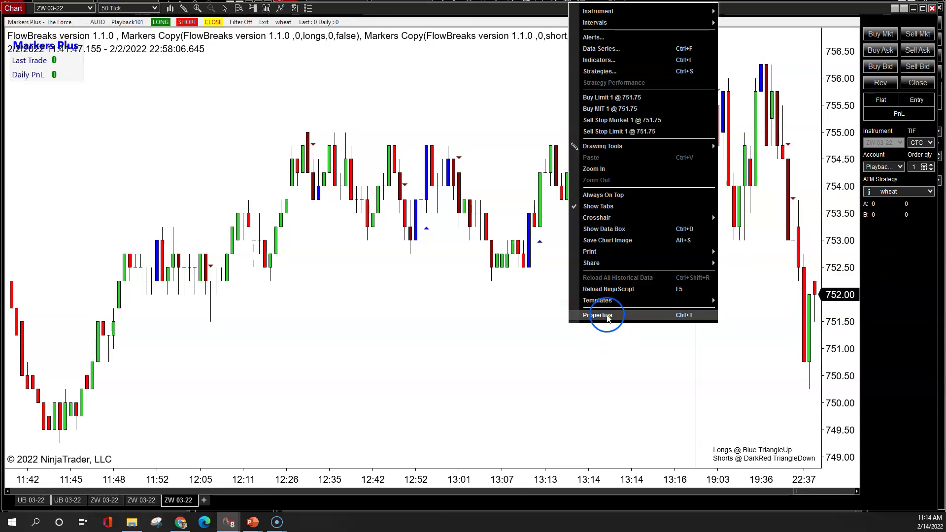
{"action": "left_click", "coordinate": [620, 316]}
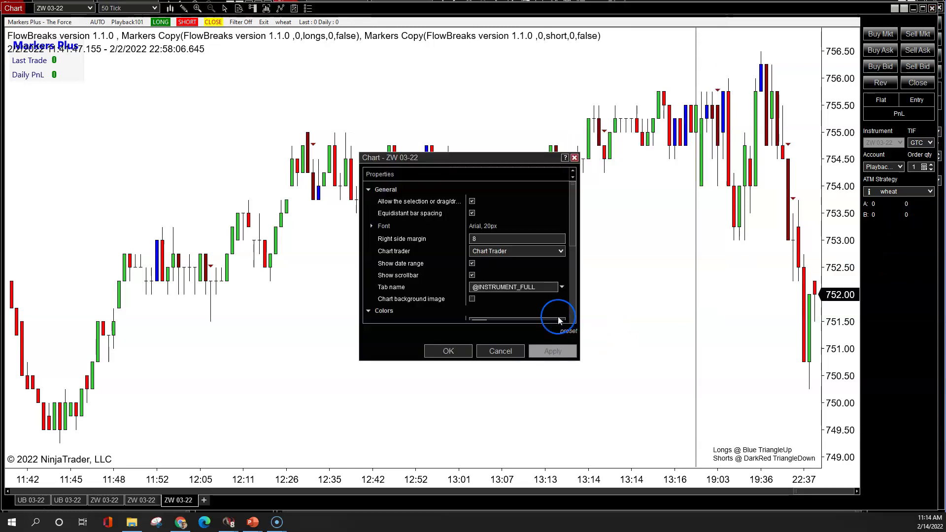
{"action": "left_click", "coordinate": [496, 252]}
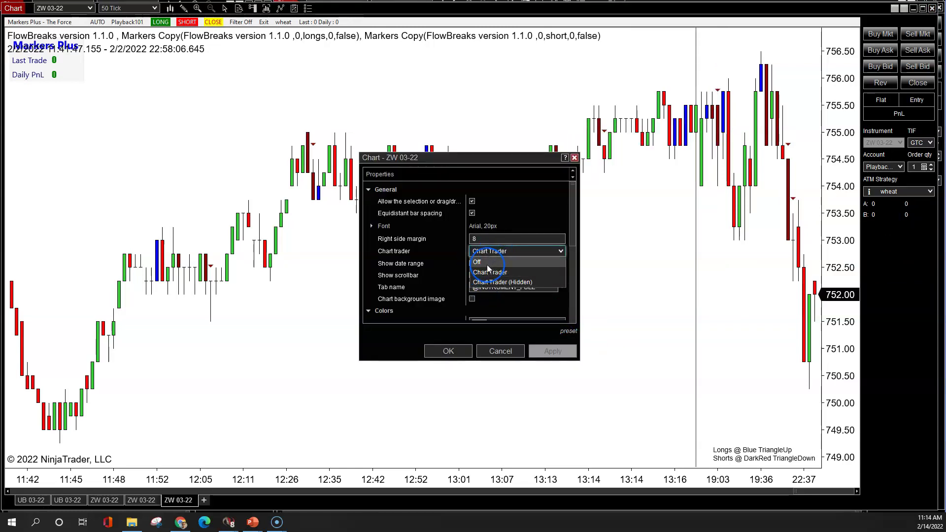
{"action": "left_click", "coordinate": [496, 271]}
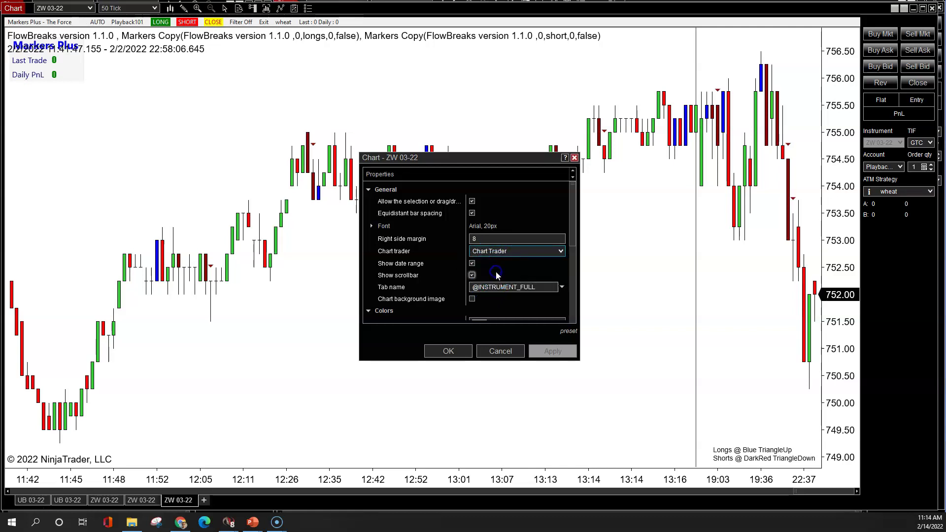
{"action": "left_click", "coordinate": [503, 349]}
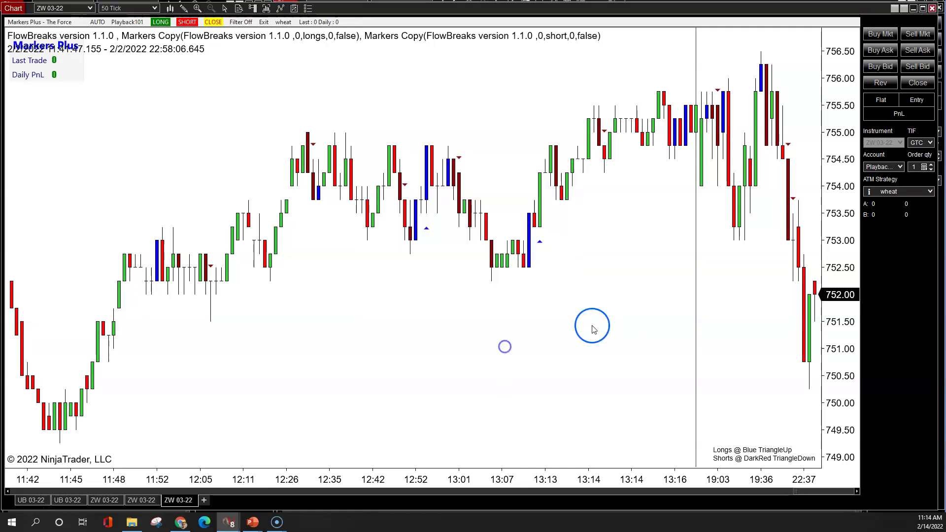
Keep wheat as the ATM strategy and set Markers Plus mode to OFF.
{"action": "left_click", "coordinate": [923, 192]}
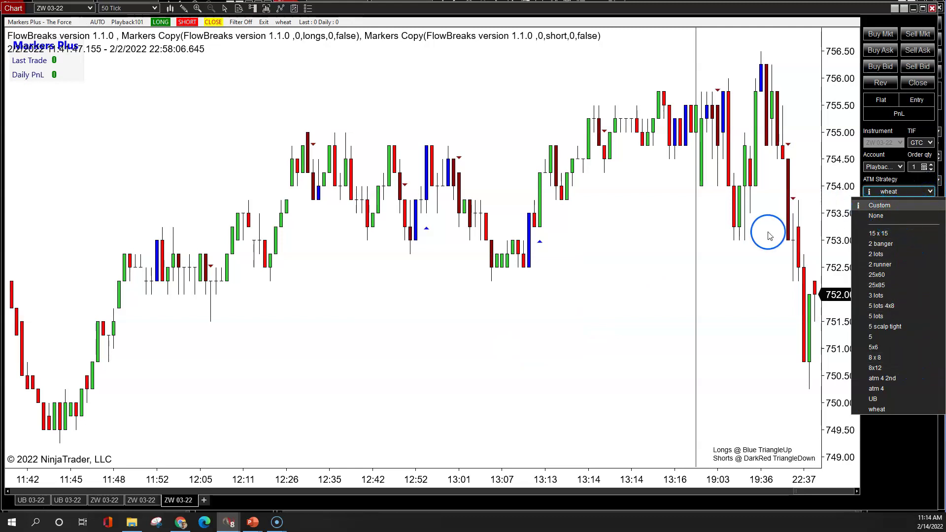
{"action": "left_click", "coordinate": [722, 277]}
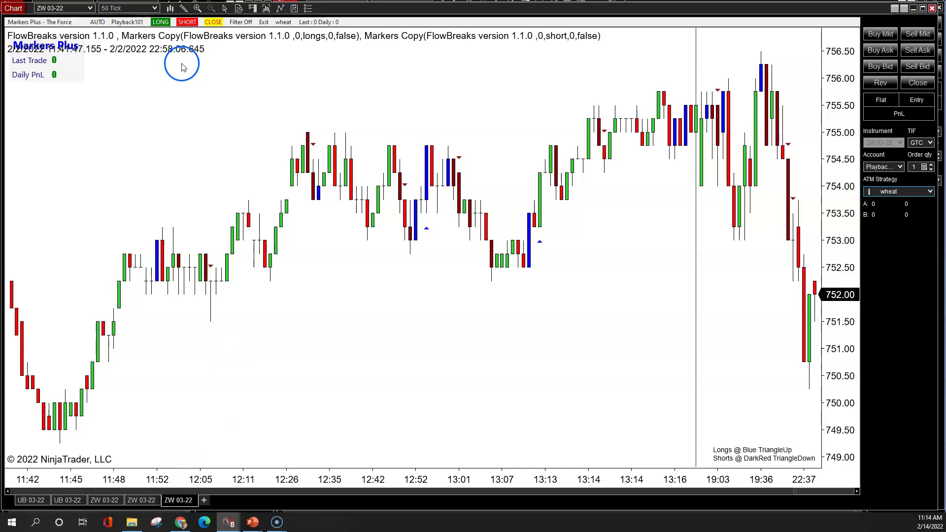
{"action": "left_click", "coordinate": [98, 23]}
{"action": "left_click", "coordinate": [104, 35]}
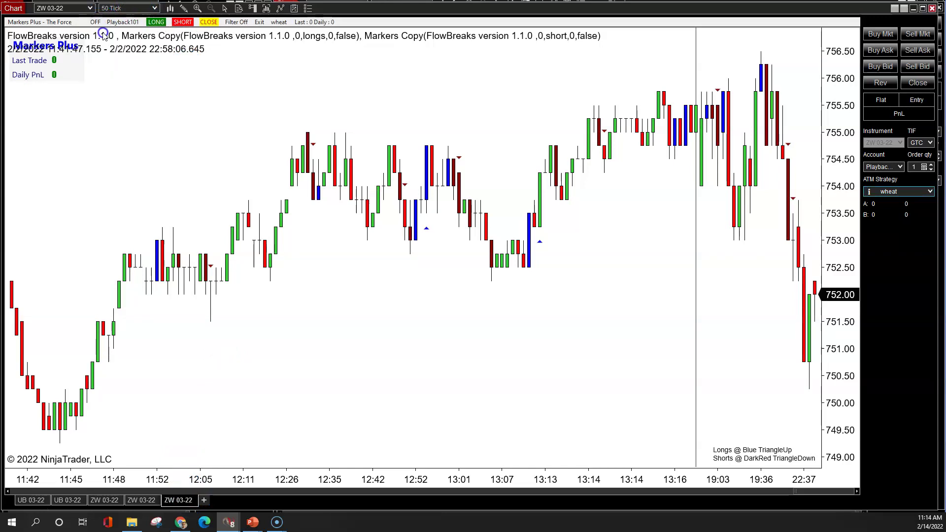
Swap the 50 Tick tab for a 100 Tick ZW 03-22 chart using Bar - White Background.
{"action": "left_click", "coordinate": [194, 501]}
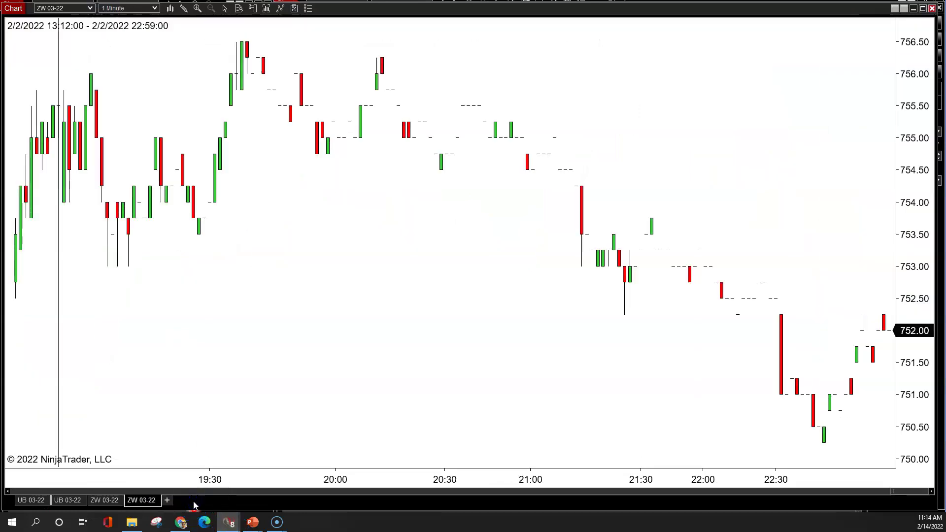
{"action": "left_click", "coordinate": [169, 502]}
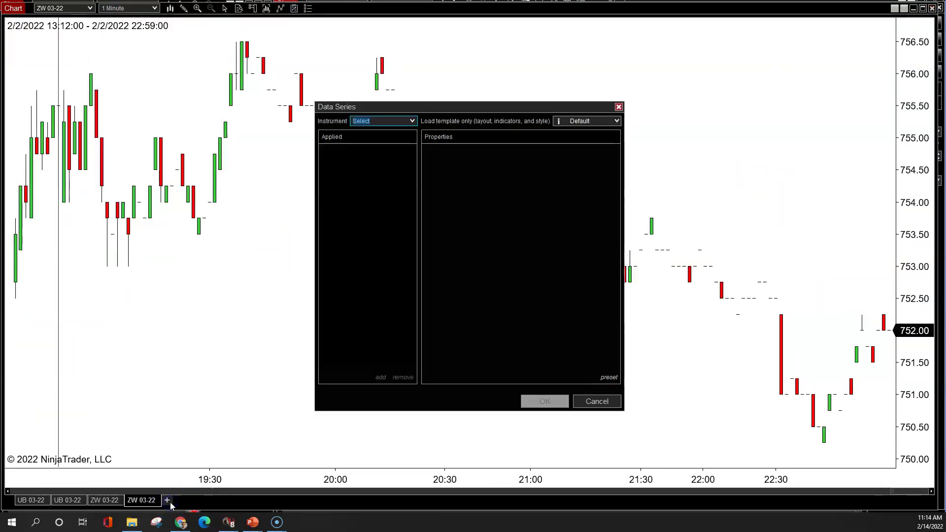
{"action": "left_click", "coordinate": [413, 121]}
{"action": "left_click", "coordinate": [387, 133]}
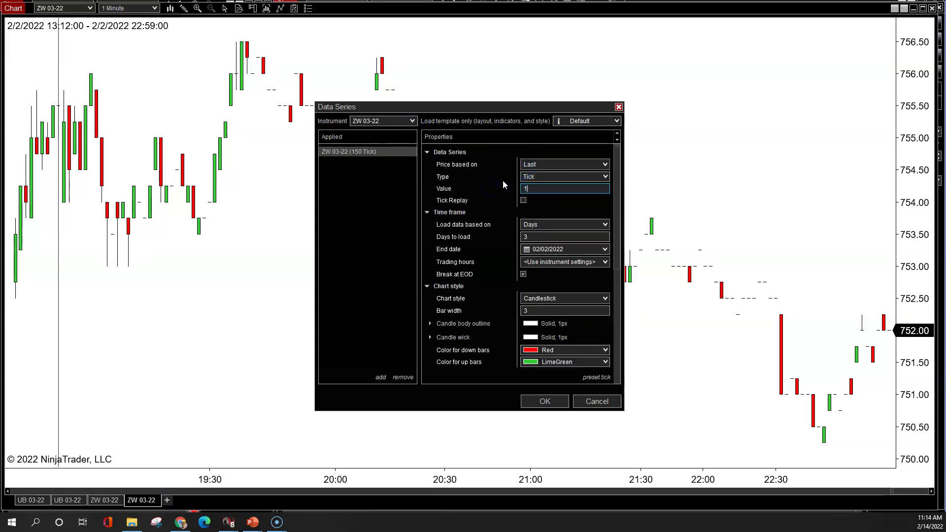
{"action": "left_click", "coordinate": [613, 121]}
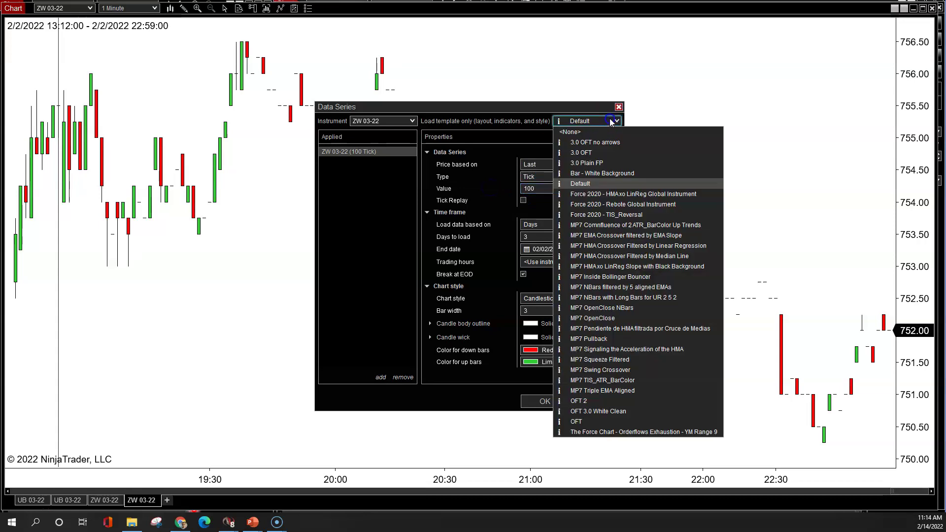
{"action": "left_click", "coordinate": [606, 173]}
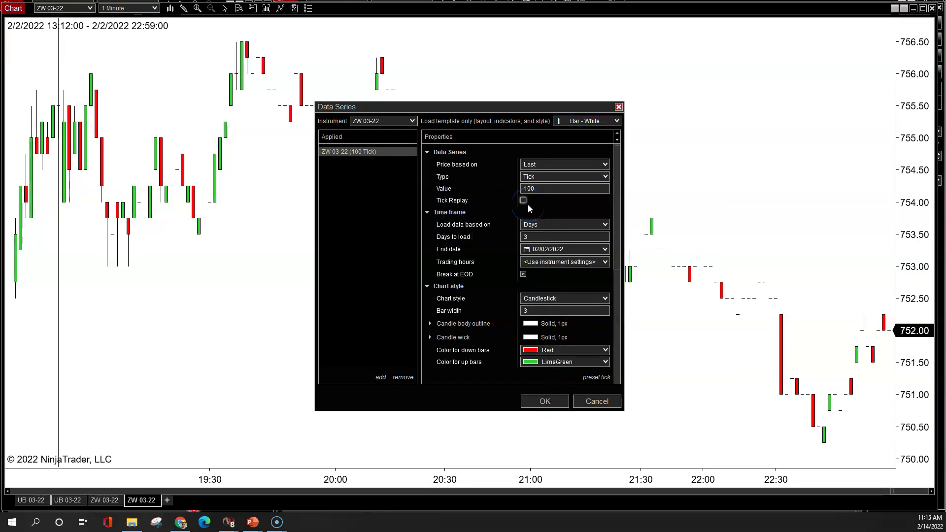
{"action": "left_click", "coordinate": [545, 400]}
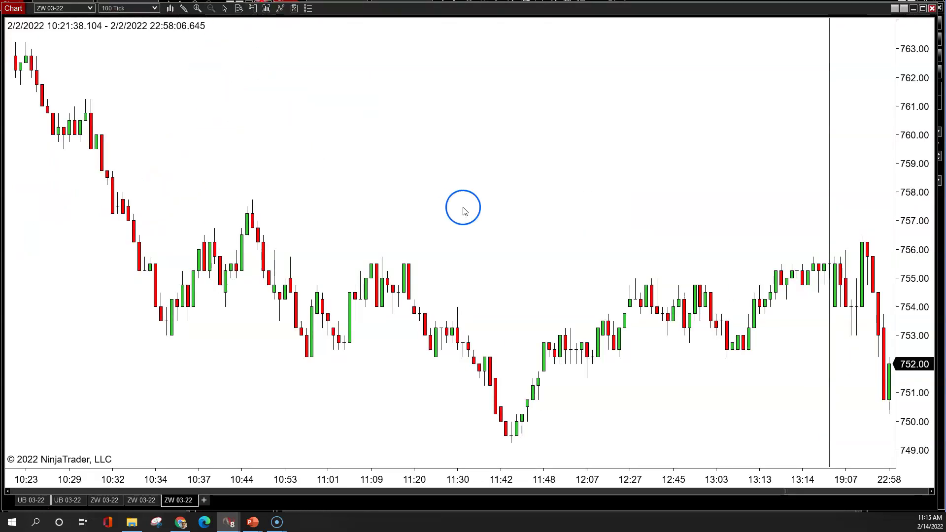
Add FlowBreaks version 1.1.0, Markers Plus - The Force and two Markers Copy indicators.
{"action": "left_click", "coordinate": [387, 158]}
{"action": "right_click", "coordinate": [388, 159]}
{"action": "left_click", "coordinate": [446, 217]}
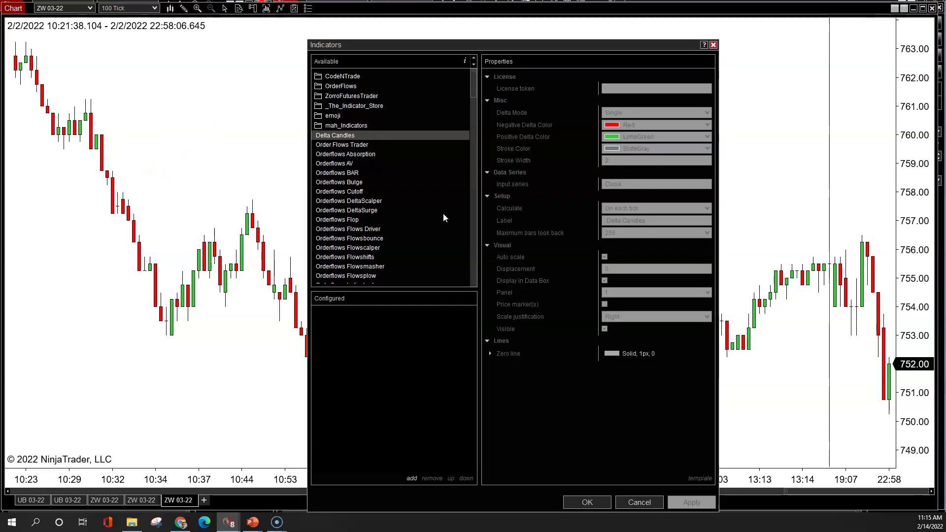
{"action": "left_click", "coordinate": [351, 87]}
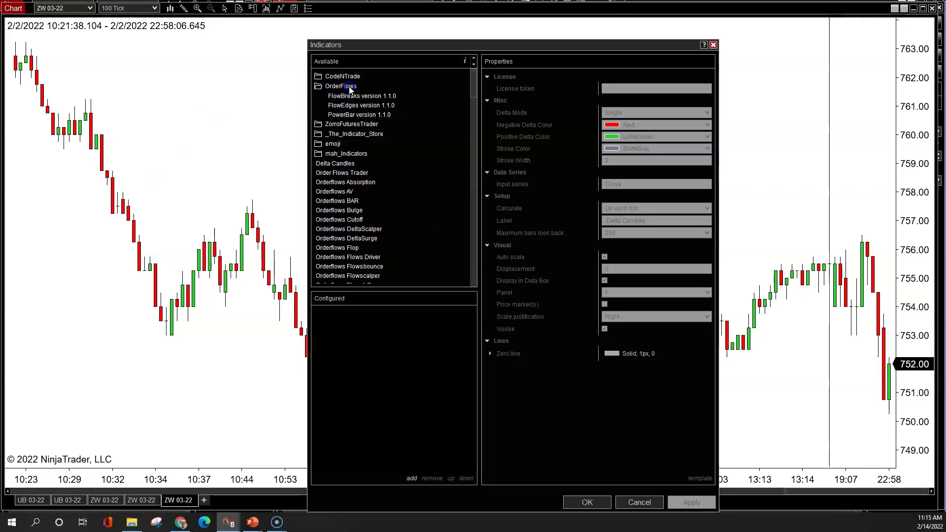
{"action": "double_click", "coordinate": [354, 97]}
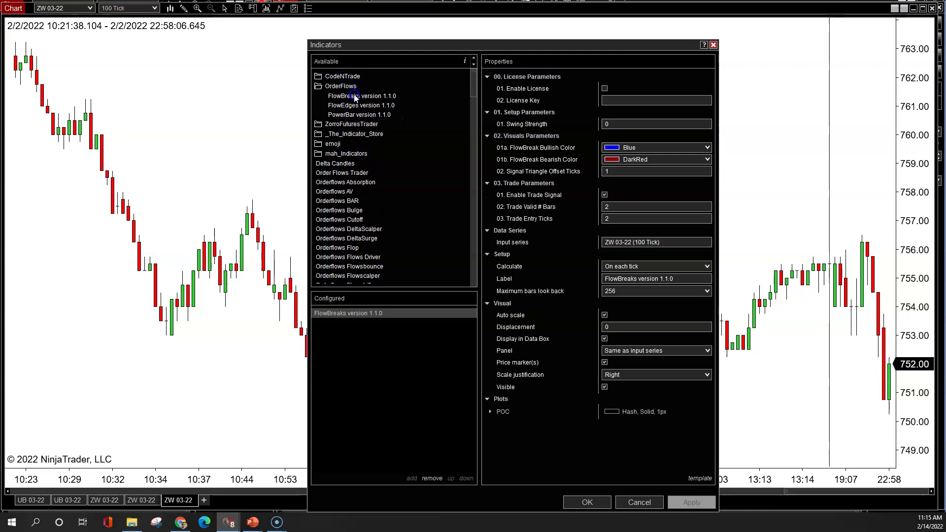
{"action": "left_click", "coordinate": [365, 134]}
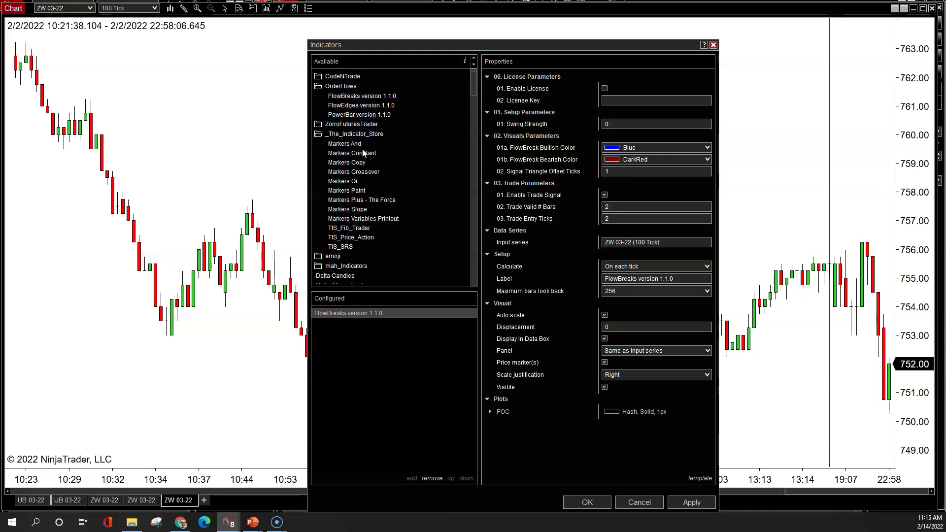
{"action": "double_click", "coordinate": [371, 200]}
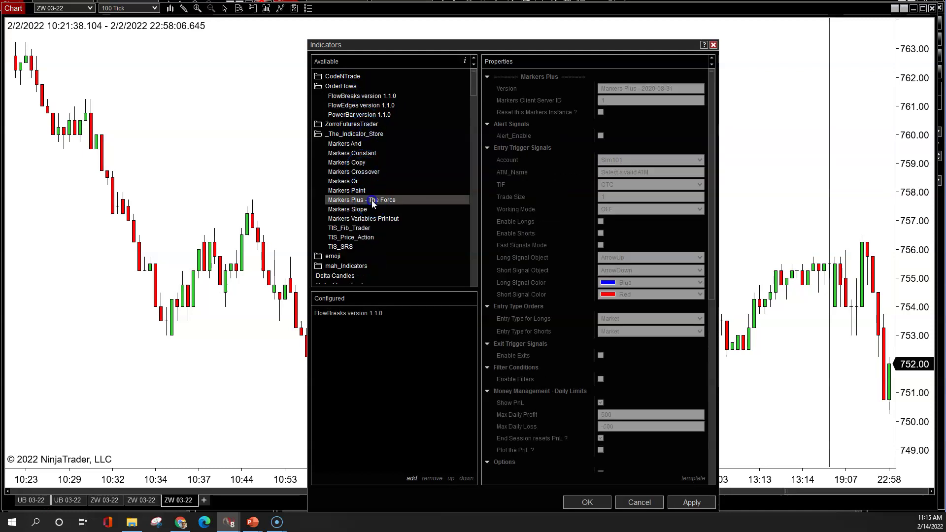
{"action": "double_click", "coordinate": [361, 164]}
{"action": "double_click", "coordinate": [361, 164]}
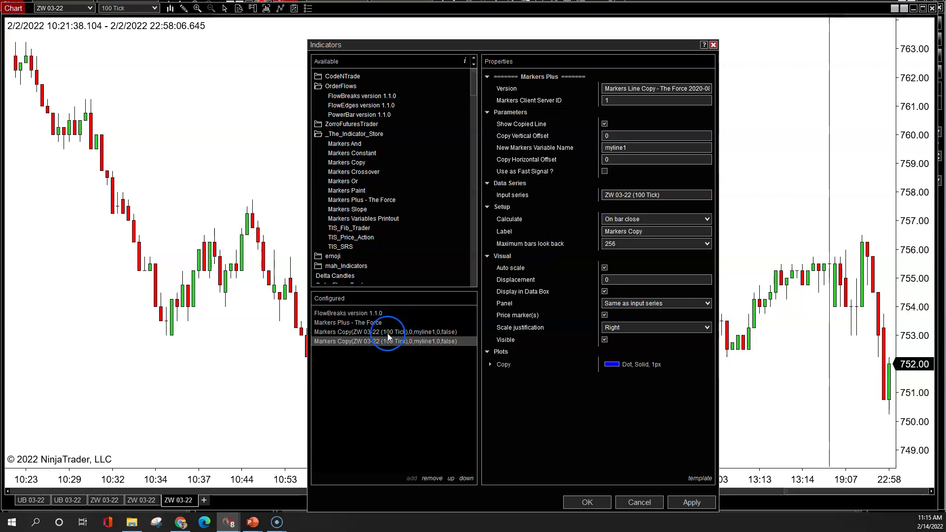
Set Markers Plus to account Playback101, time in force DAY, mode AUTO, longs and shorts enabled.
{"action": "left_click", "coordinate": [369, 323]}
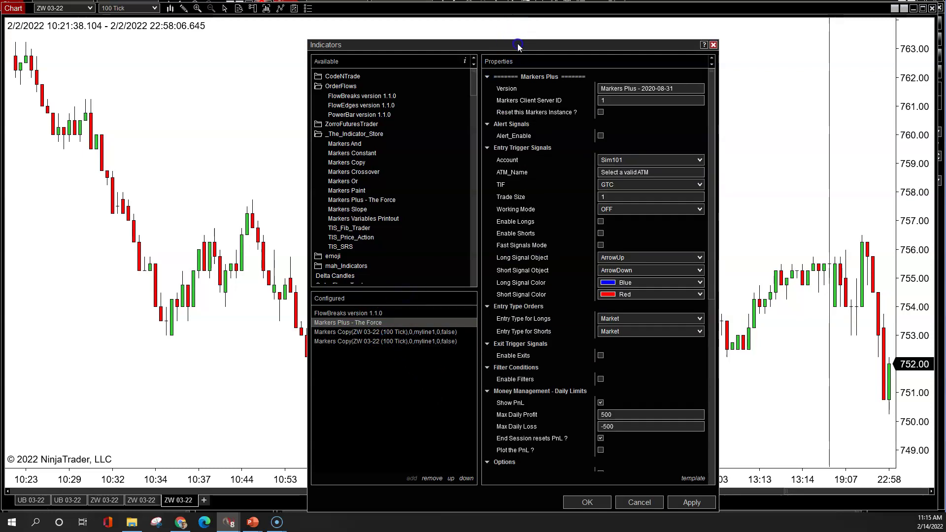
{"action": "left_click_drag", "start_coordinate": [518, 46], "coordinate": [430, 28]}
{"action": "left_click", "coordinate": [555, 141]}
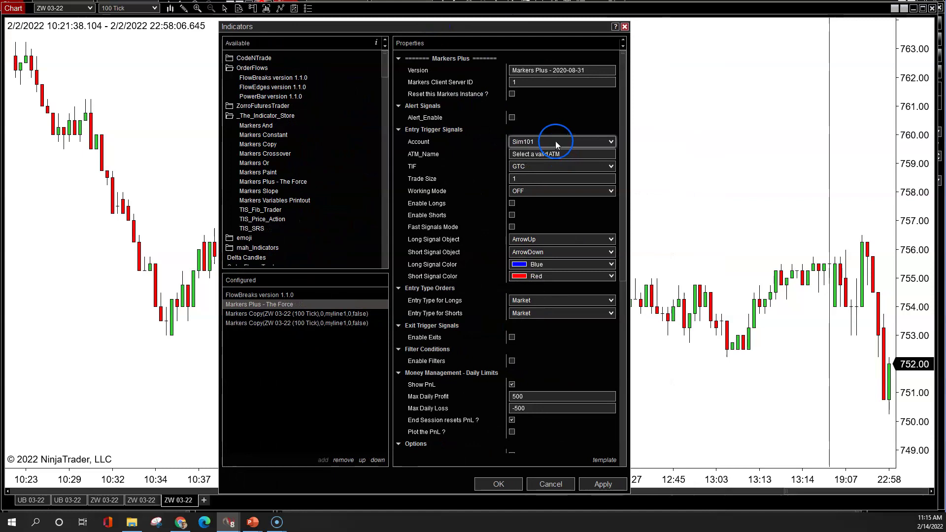
{"action": "left_click", "coordinate": [557, 150]}
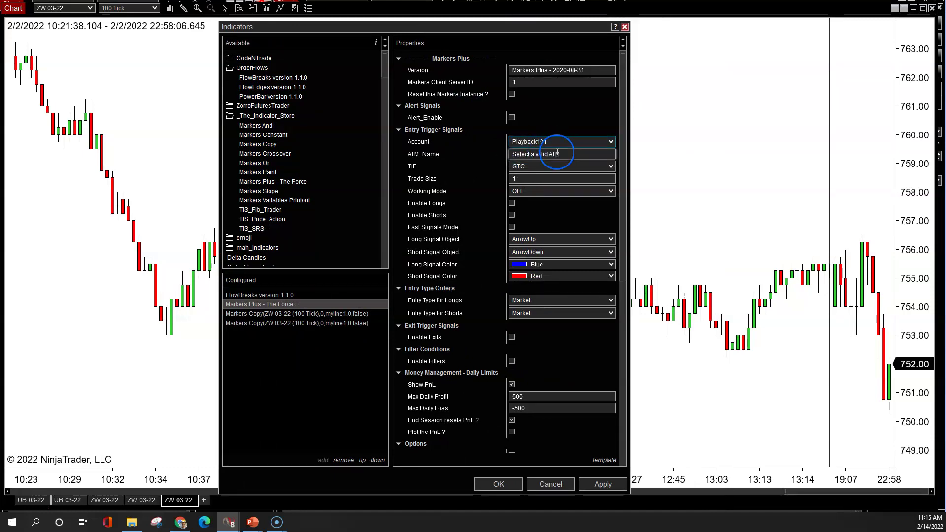
{"action": "left_click", "coordinate": [557, 154]}
{"action": "left_click", "coordinate": [556, 157]}
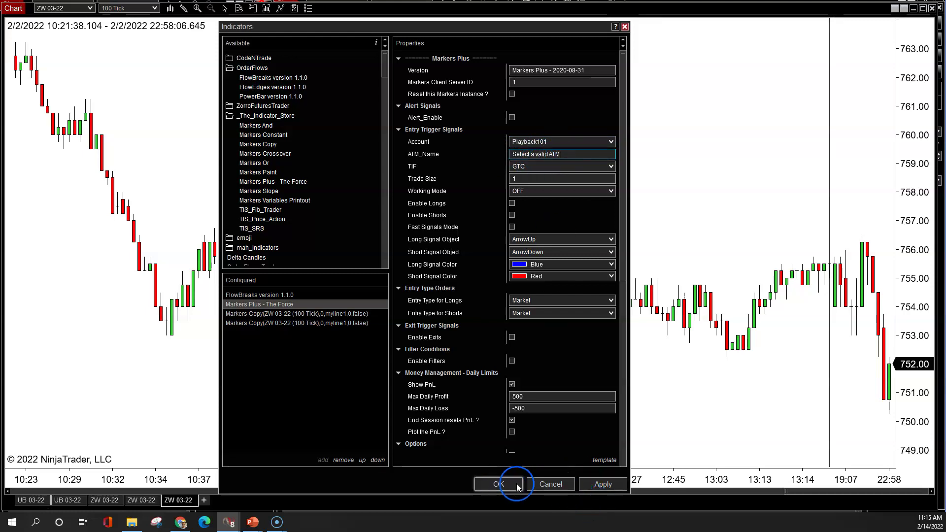
{"action": "left_click", "coordinate": [539, 167]}
{"action": "left_click", "coordinate": [526, 177]}
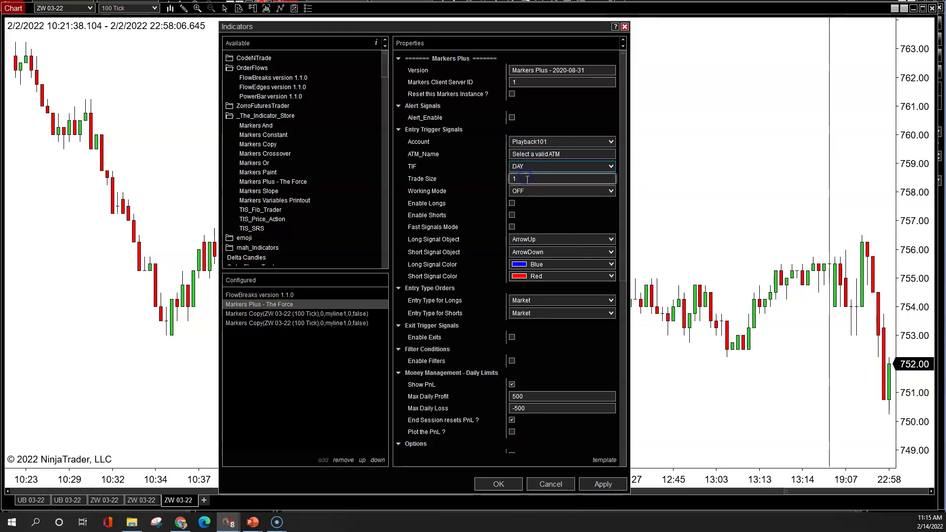
{"action": "left_click", "coordinate": [525, 193]}
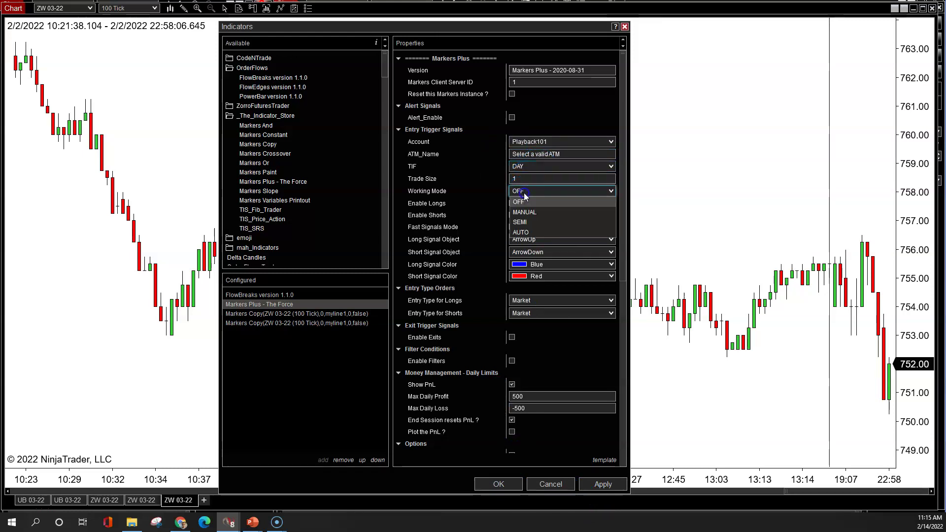
{"action": "left_click", "coordinate": [526, 231]}
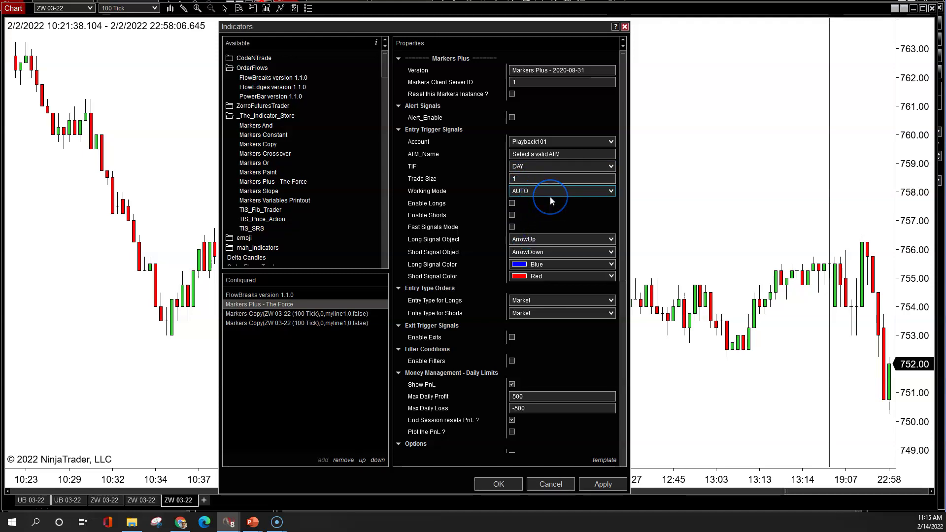
{"action": "left_click", "coordinate": [513, 203]}
{"action": "left_click", "coordinate": [513, 214]}
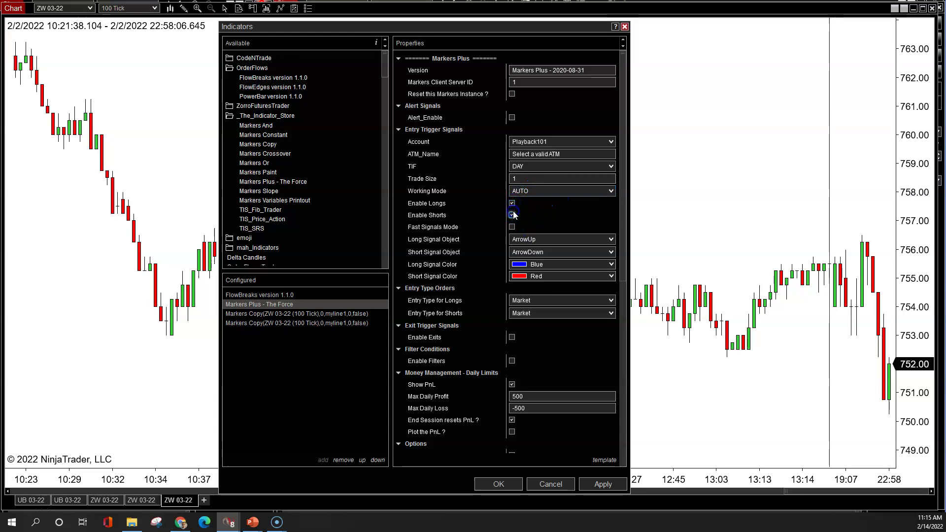
Use TriangleUp/TriangleDown signals, DarkRed short colour, and keep Market as the long entry type.
{"action": "left_click", "coordinate": [551, 241]}
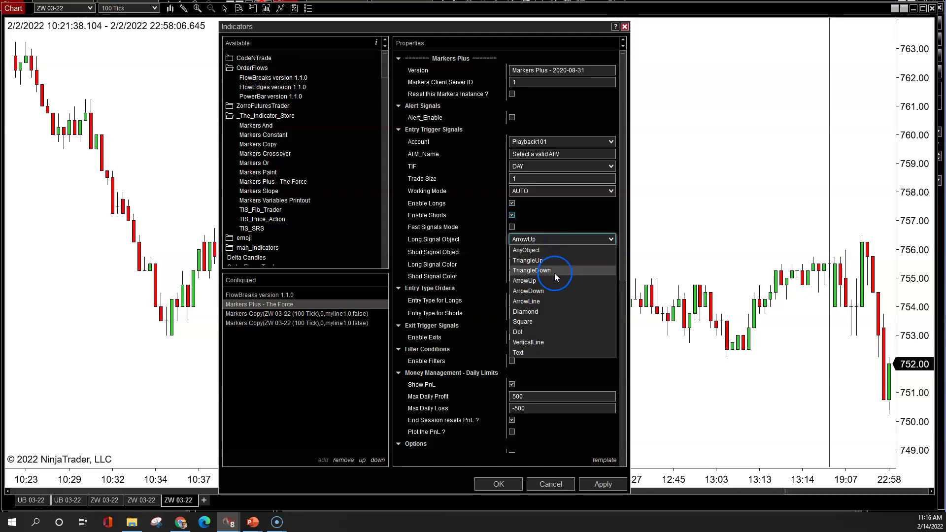
{"action": "left_click", "coordinate": [542, 261]}
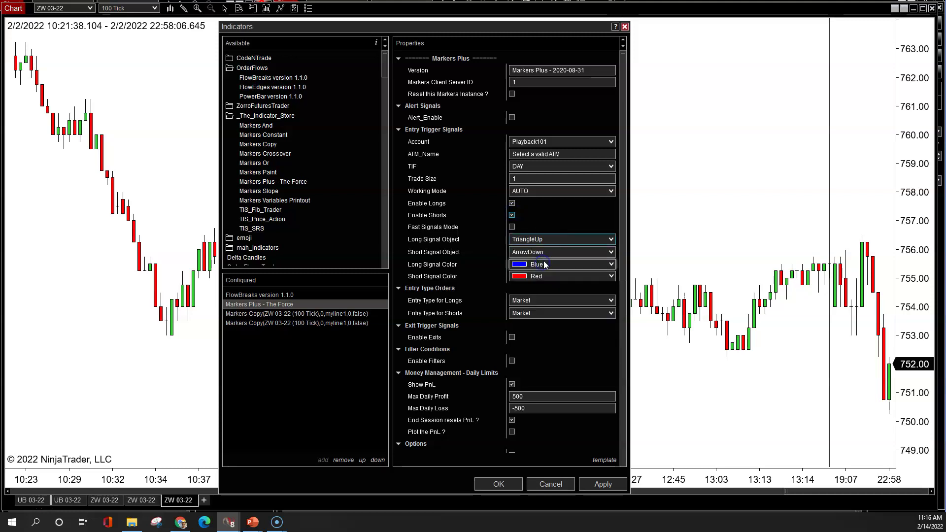
{"action": "left_click", "coordinate": [555, 252]}
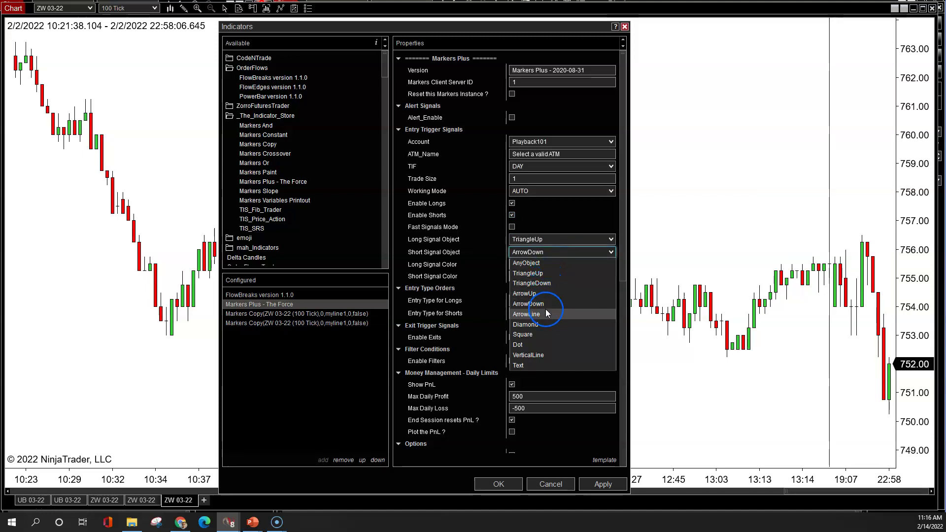
{"action": "left_click", "coordinate": [542, 283]}
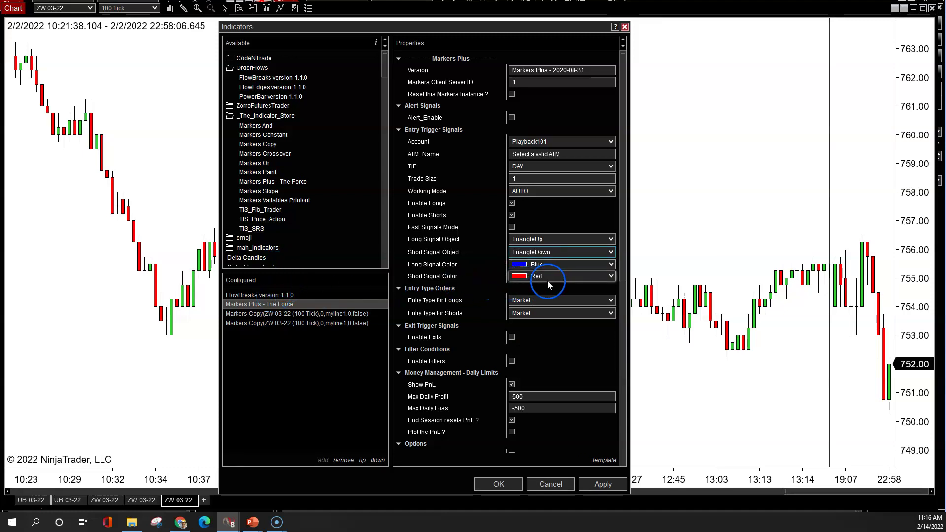
{"action": "left_click", "coordinate": [561, 276]}
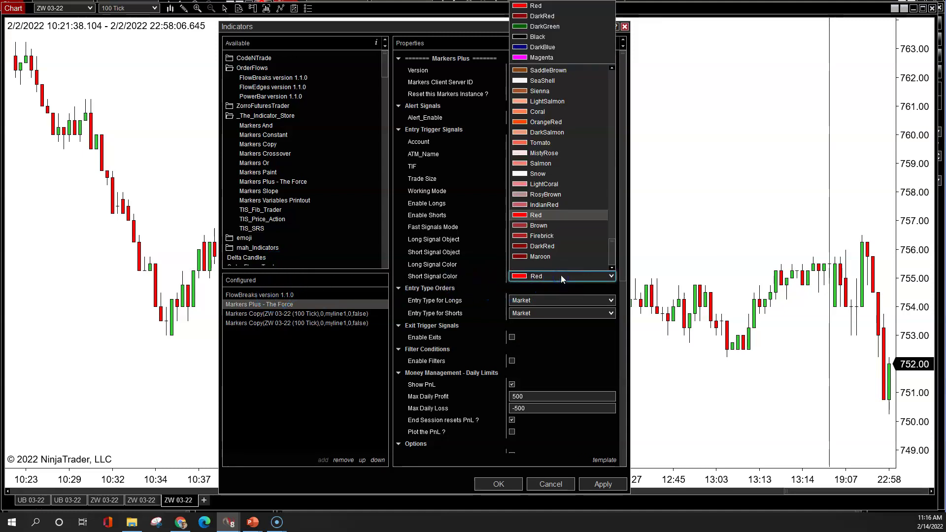
{"action": "left_click", "coordinate": [547, 246]}
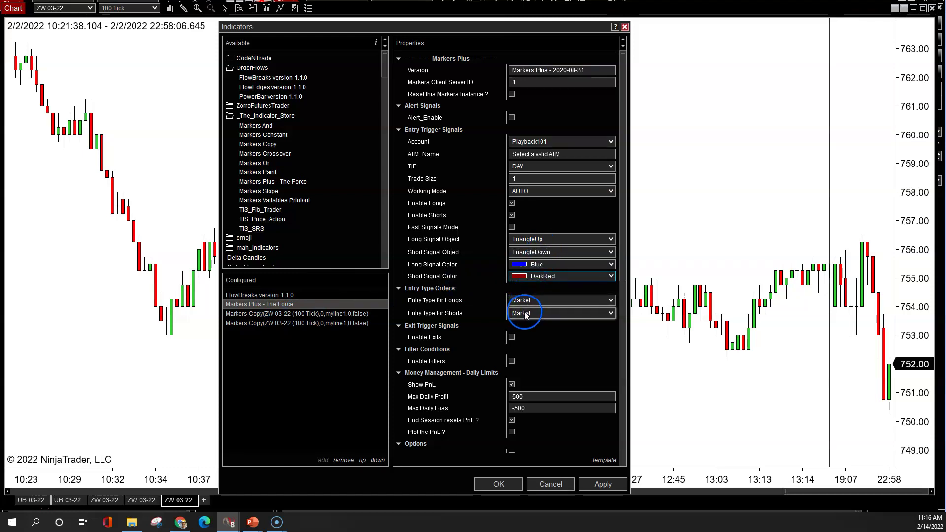
{"action": "left_click", "coordinate": [611, 301]}
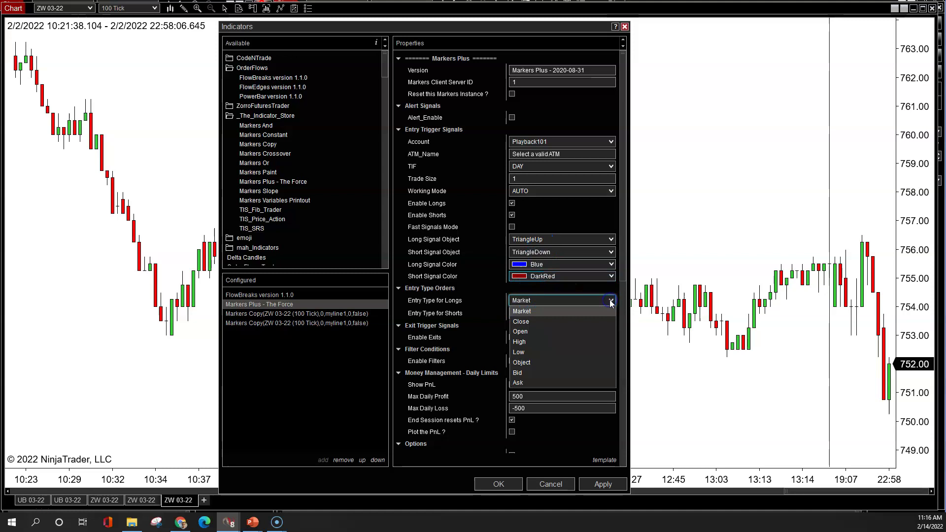
{"action": "left_click", "coordinate": [531, 309]}
Set Money Management Max Daily Profit to 5000 and Max Daily Loss to -5000, keeping Show PnL on.
{"action": "scroll", "coordinate": [472, 324], "scroll_direction": "down", "scroll_amount": 1}
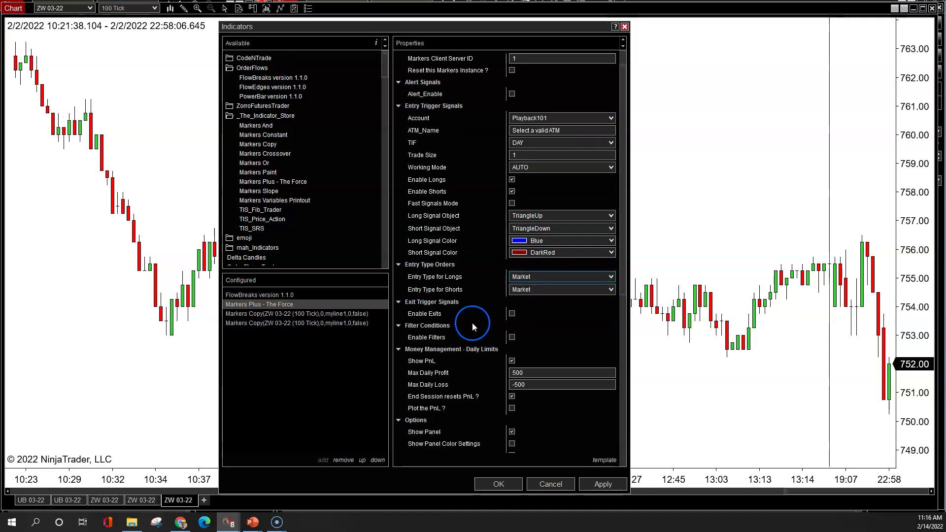
{"action": "scroll", "coordinate": [472, 323], "scroll_direction": "down", "scroll_amount": 1}
{"action": "left_click", "coordinate": [532, 348]}
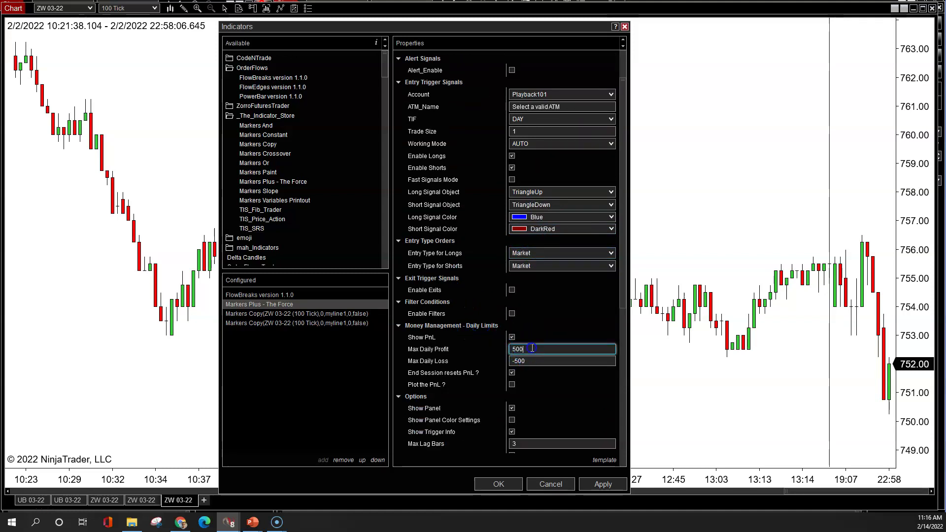
{"action": "left_click", "coordinate": [547, 339]}
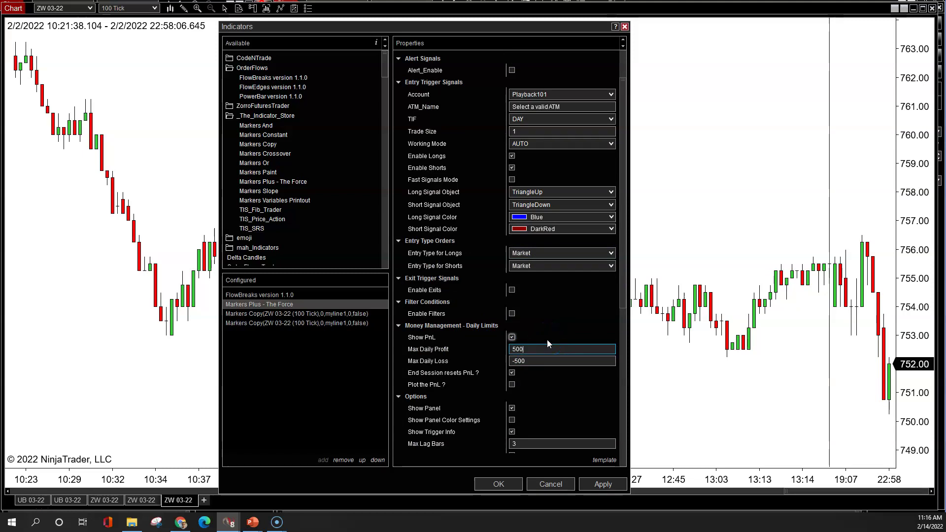
{"action": "type", "text": "0"}
{"action": "key", "text": "Tab"}
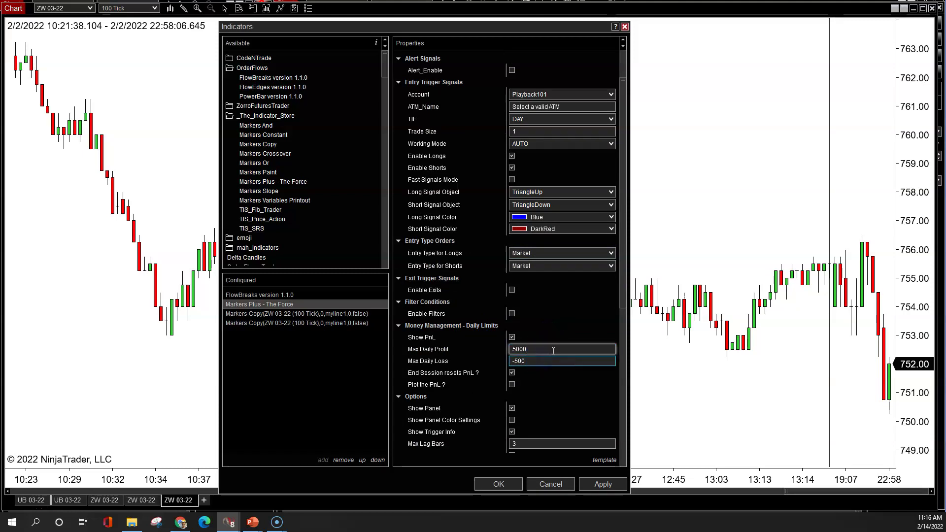
{"action": "type", "text": "0"}
{"action": "double_click", "coordinate": [553, 351]}
{"action": "left_click_drag", "start_coordinate": [545, 350], "coordinate": [491, 351]}
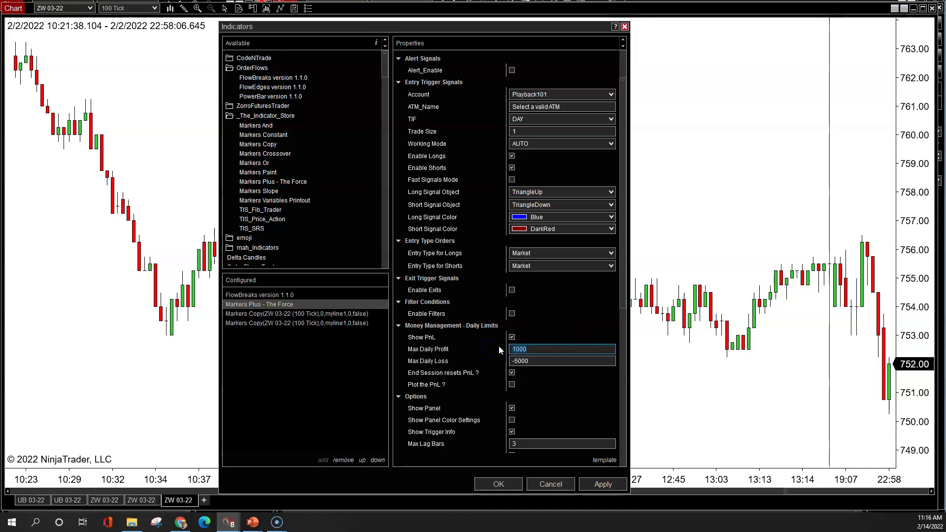
{"action": "type", "text": "5000"}
{"action": "left_click", "coordinate": [566, 333]}
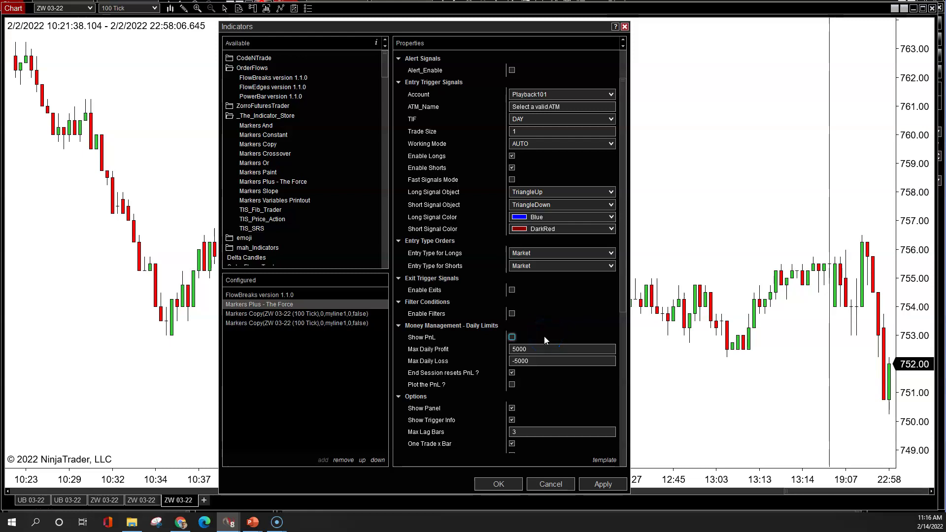
{"action": "left_click", "coordinate": [574, 334]}
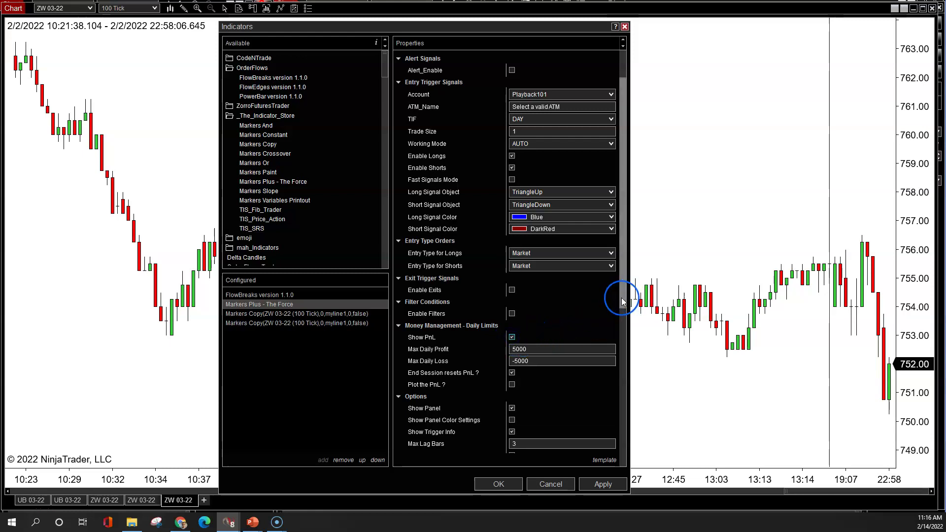
{"action": "scroll", "coordinate": [625, 325], "scroll_direction": "down", "scroll_amount": 2}
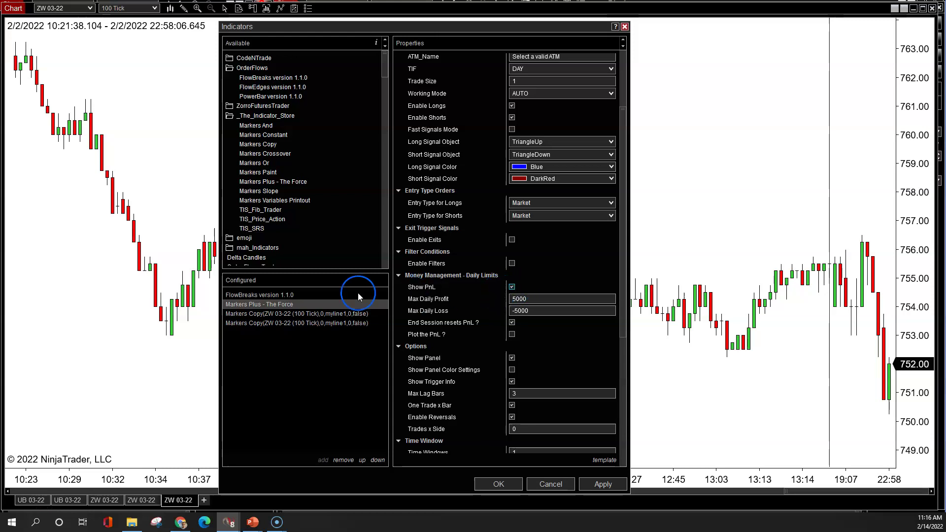
Rename the first Markers Copy variable from myline1 to long2 and calculate on each tick.
{"action": "left_click", "coordinate": [344, 315]}
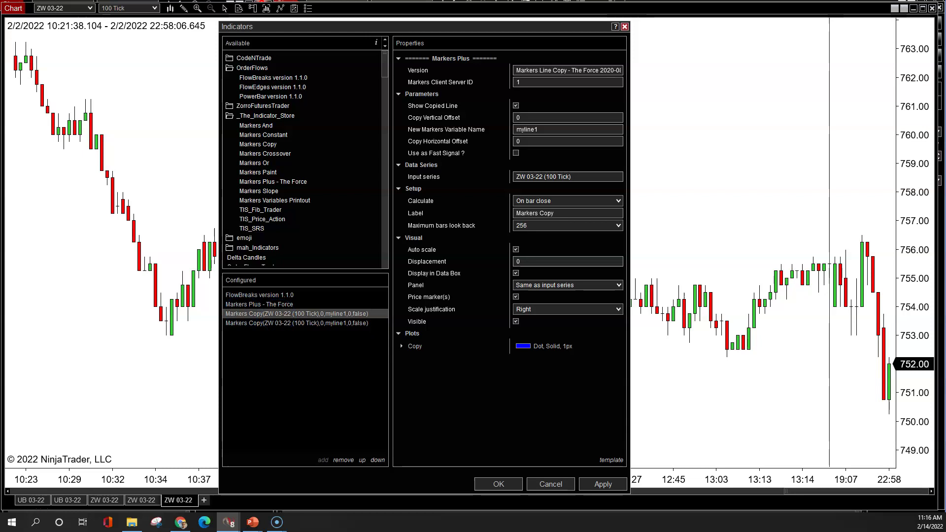
{"action": "key", "text": "alt+Tab"}
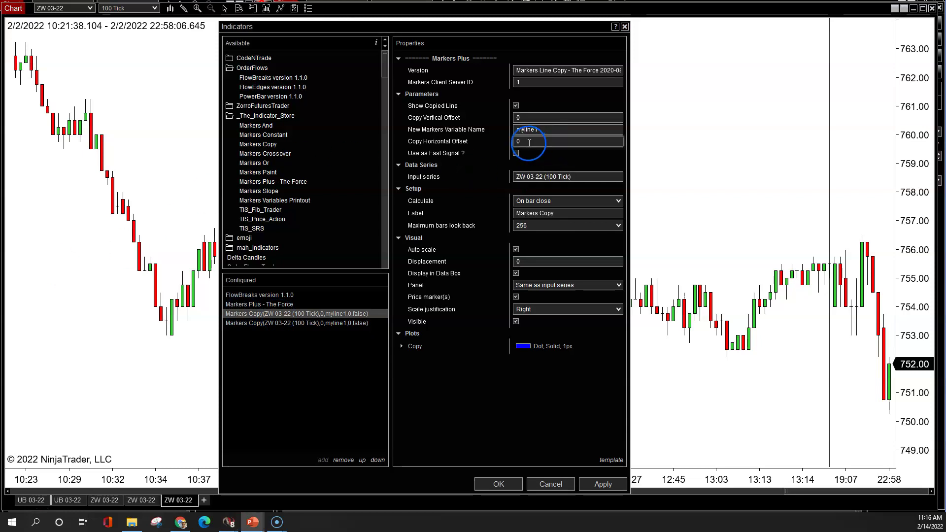
{"action": "left_click", "coordinate": [535, 129]}
{"action": "double_click", "coordinate": [535, 129]}
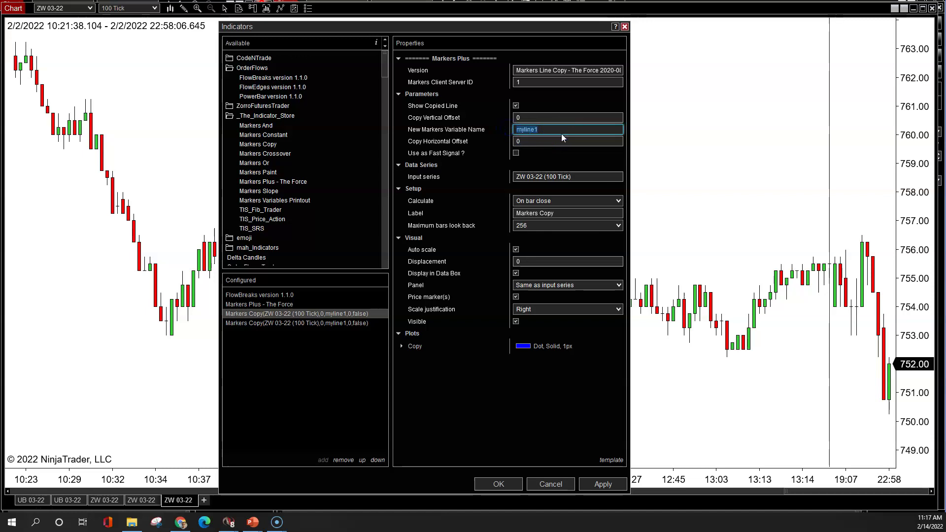
{"action": "type", "text": "loh"}
{"action": "left_click", "coordinate": [545, 142]}
{"action": "left_click", "coordinate": [548, 204]}
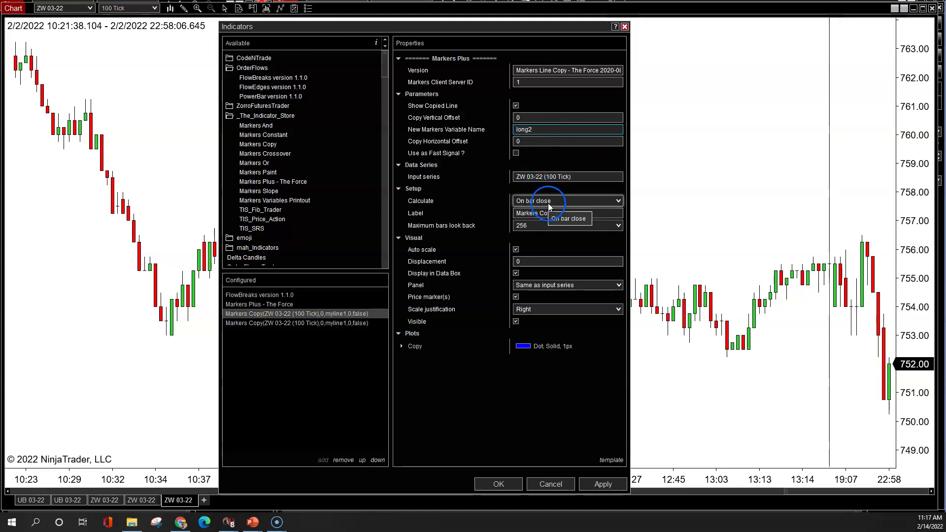
{"action": "left_click", "coordinate": [534, 222]}
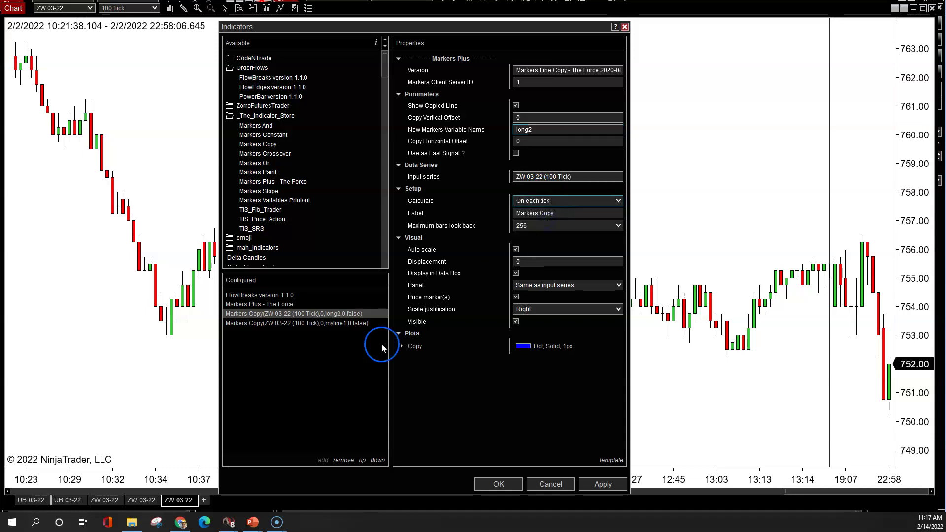
Give the Copy plot the Triangle up style with width 8.
{"action": "left_click", "coordinate": [401, 346]}
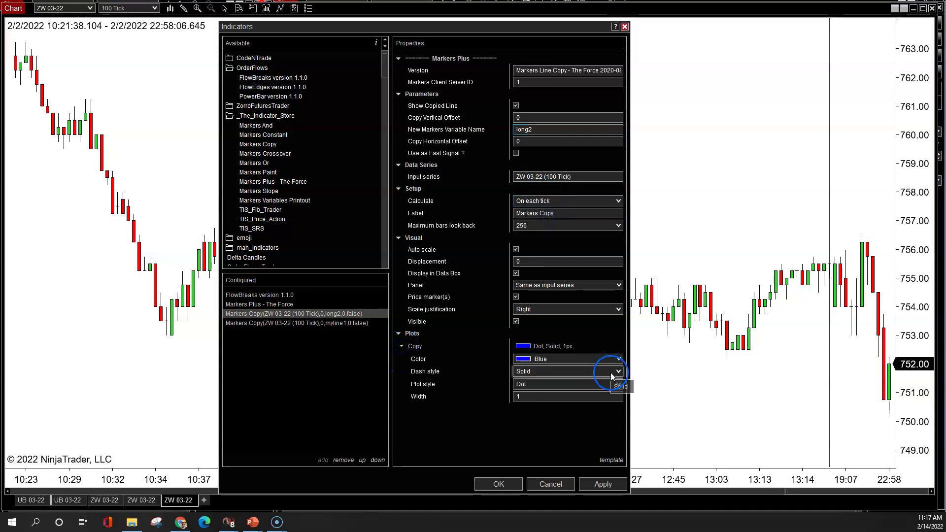
{"action": "left_click", "coordinate": [619, 385]}
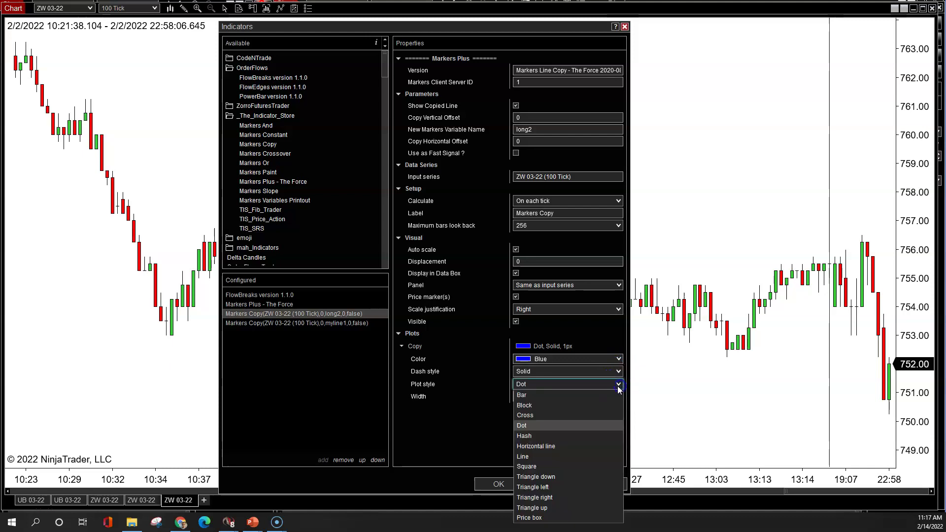
{"action": "left_click", "coordinate": [564, 507]}
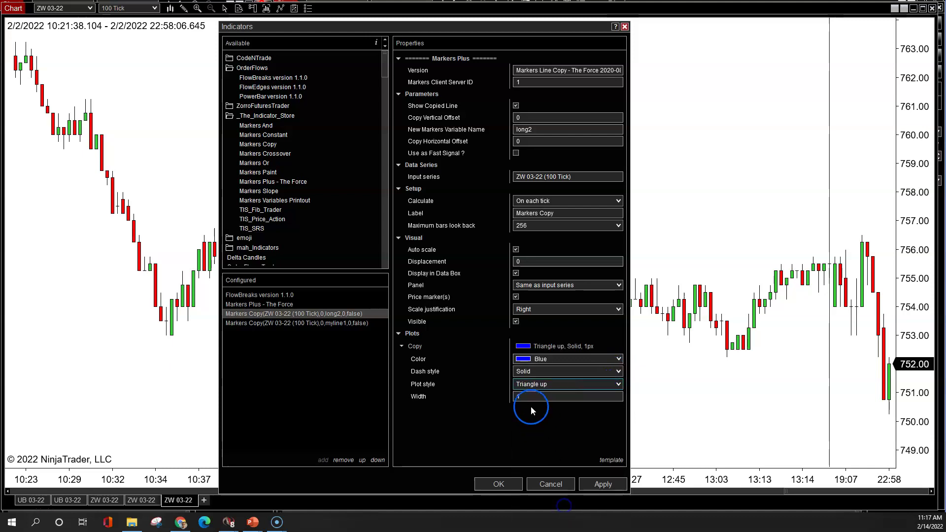
{"action": "left_click", "coordinate": [513, 396]}
{"action": "type", "text": "8"}
Set the long2 copy's input series to FlowBreaks version 1.1.0 from Indicators > OrderFlows.
{"action": "left_click", "coordinate": [555, 178]}
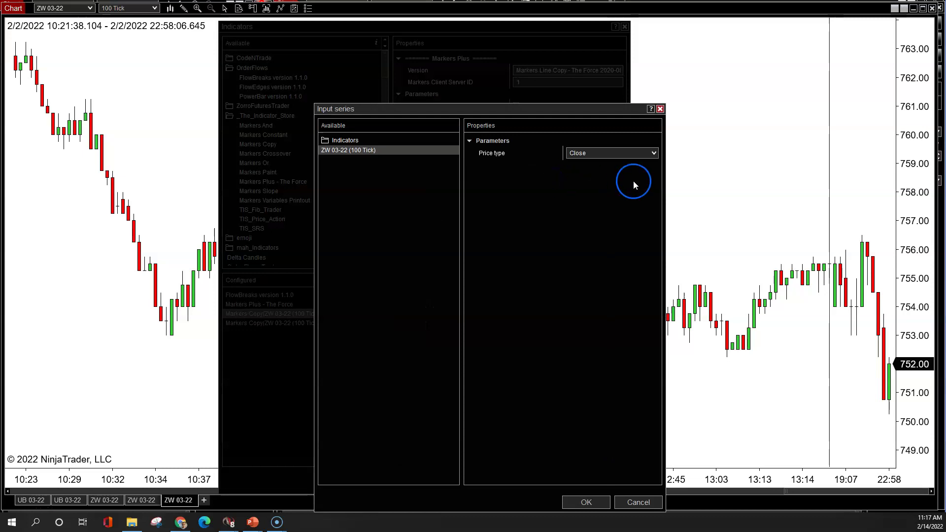
{"action": "double_click", "coordinate": [354, 141]}
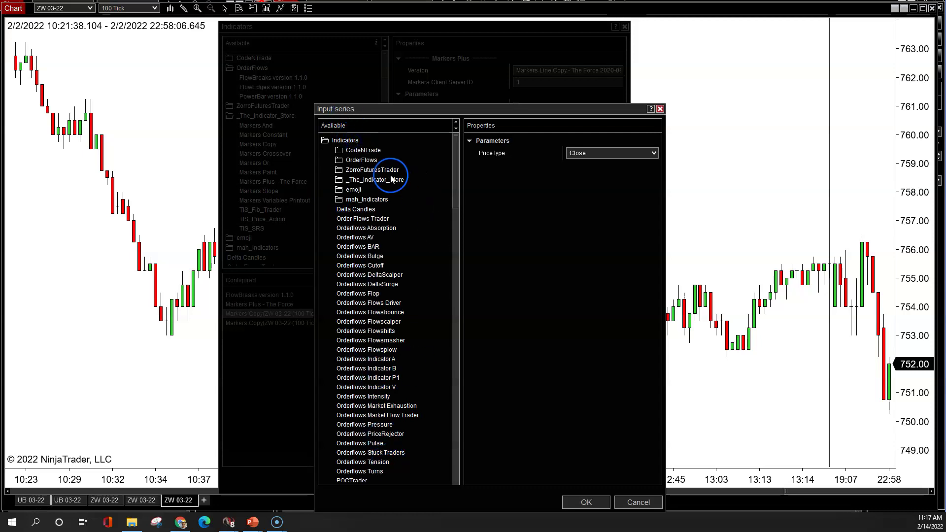
{"action": "double_click", "coordinate": [375, 163]}
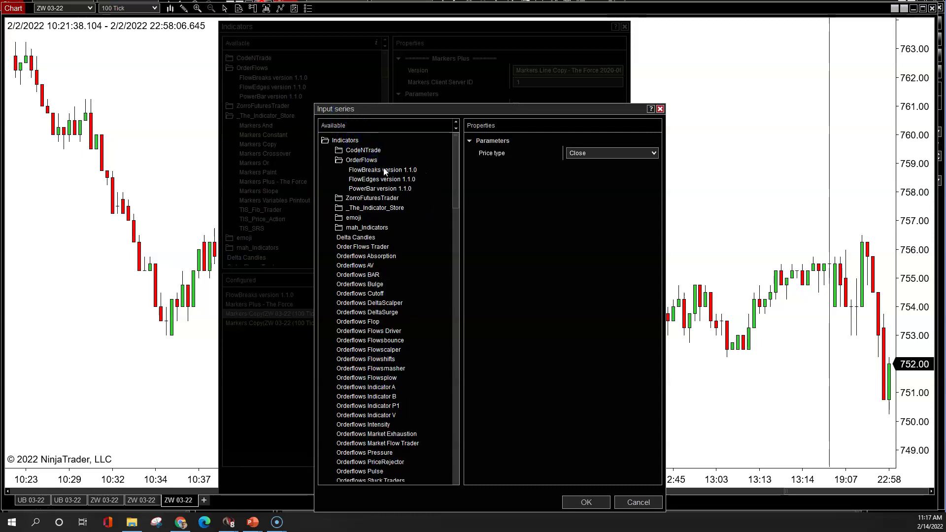
{"action": "left_click", "coordinate": [386, 171]}
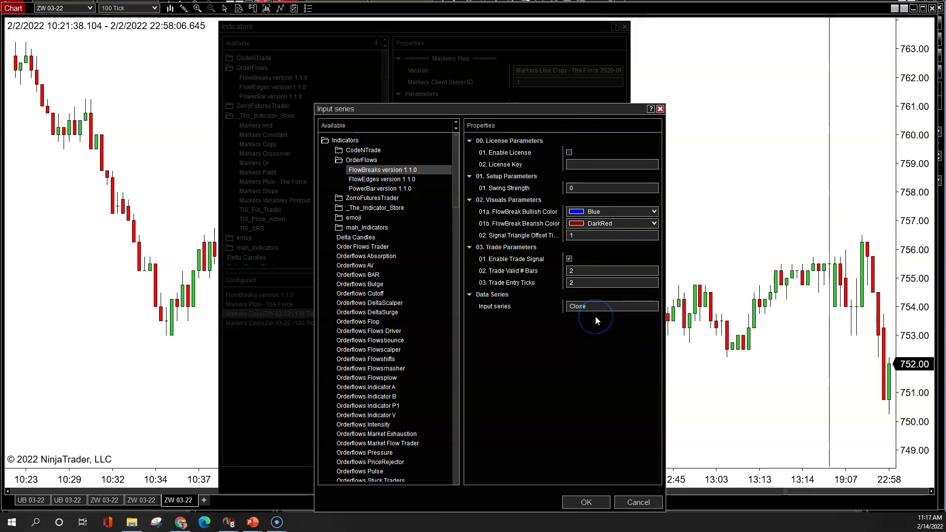
{"action": "left_click", "coordinate": [593, 501]}
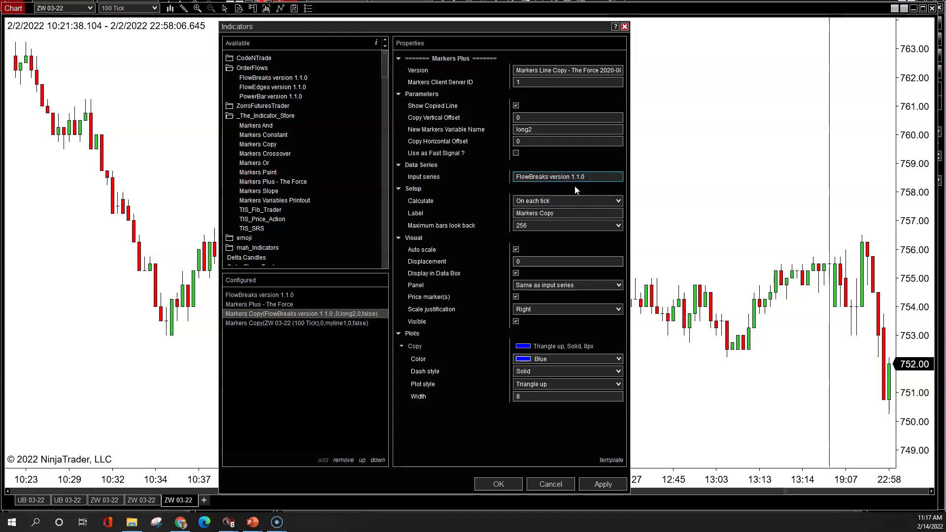
Name the second Markers Copy variable 'shorts' and rename the first from long2 to longs.
{"action": "left_click", "coordinate": [318, 323]}
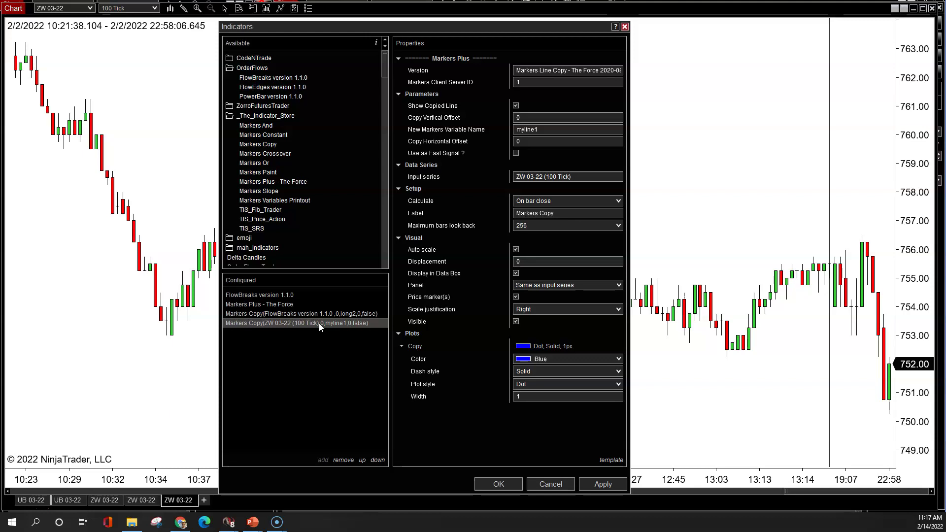
{"action": "left_click", "coordinate": [496, 127]}
{"action": "type", "text": "shorts"}
{"action": "left_click", "coordinate": [474, 129]}
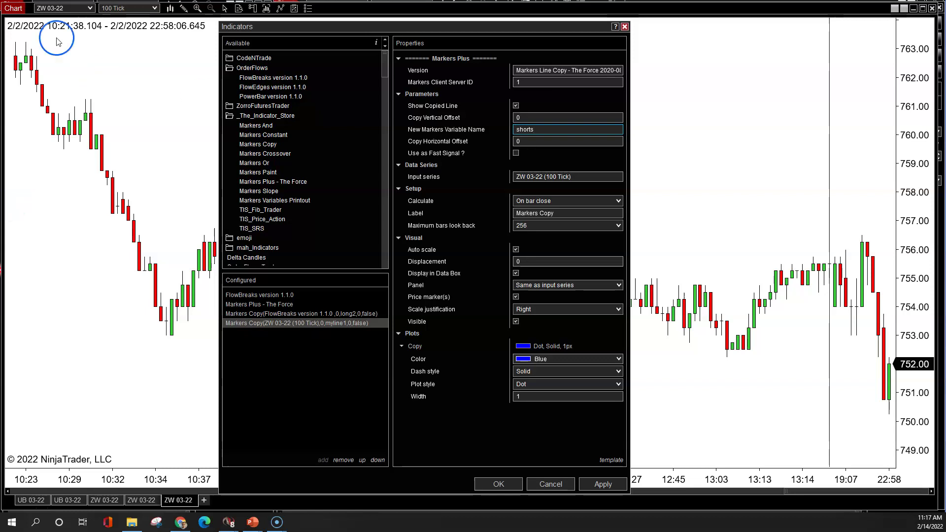
{"action": "left_click", "coordinate": [370, 316]}
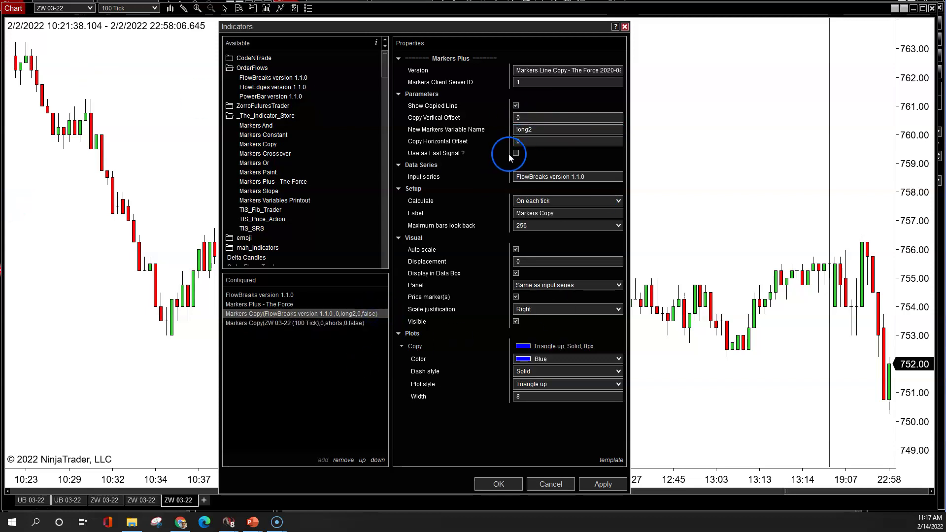
{"action": "left_click", "coordinate": [529, 129]}
{"action": "key", "text": "BackSpace"}
{"action": "type", "text": "s"}
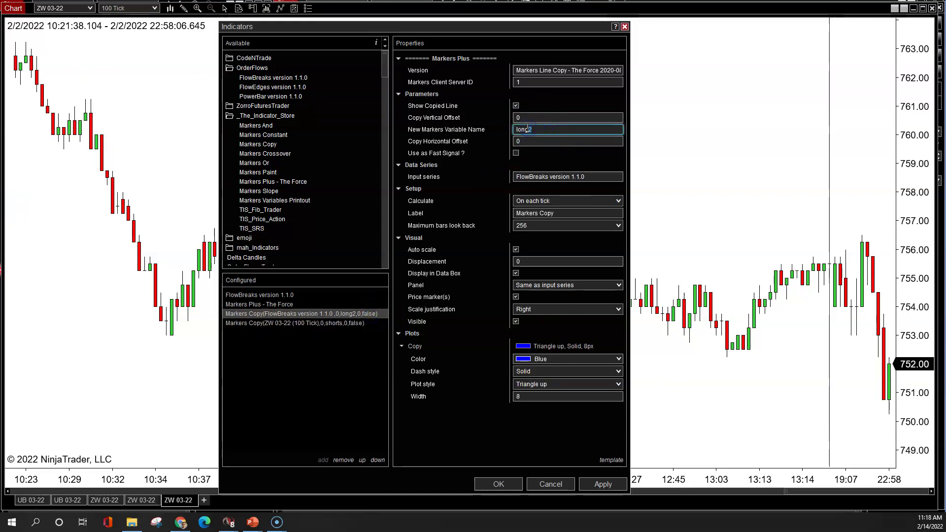
{"action": "left_click", "coordinate": [353, 322]}
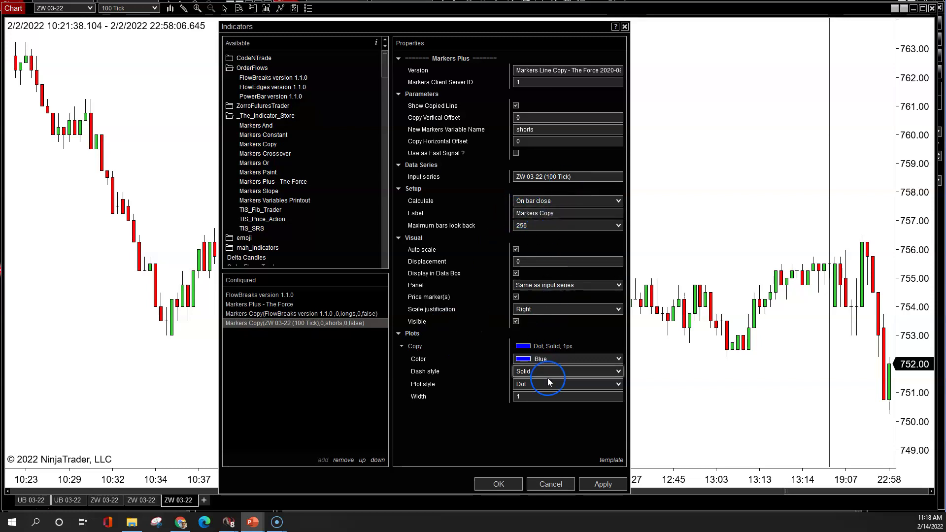
Plot the shorts markers in DarkRed as downward triangles with width 8.
{"action": "left_click", "coordinate": [548, 360]}
{"action": "scroll", "coordinate": [571, 247], "scroll_direction": "down", "scroll_amount": 3}
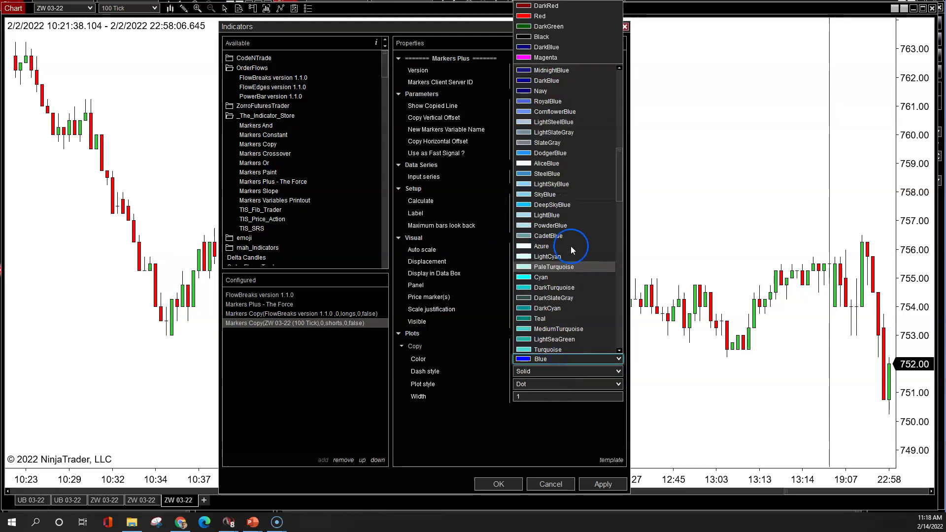
{"action": "left_click_drag", "start_coordinate": [619, 238], "coordinate": [616, 349]}
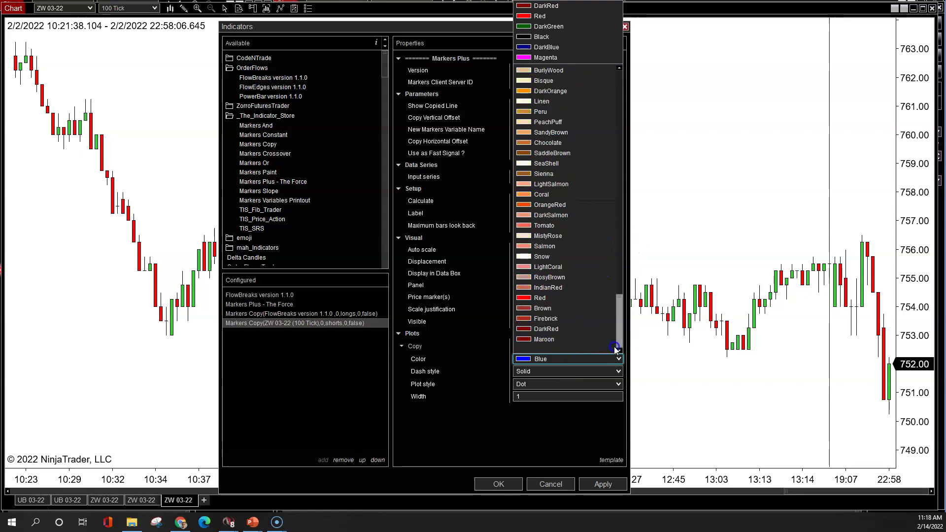
{"action": "left_click", "coordinate": [556, 330]}
{"action": "left_click", "coordinate": [548, 383]}
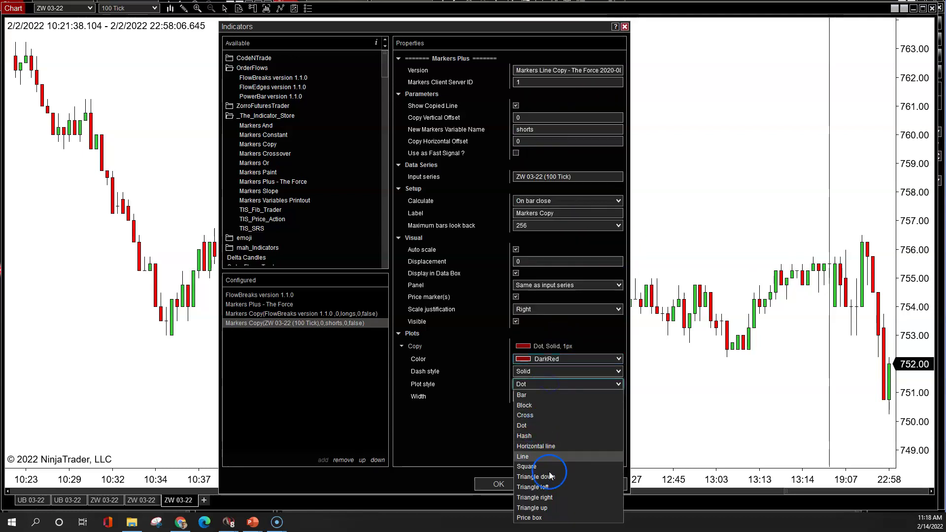
{"action": "key", "text": "Escape"}
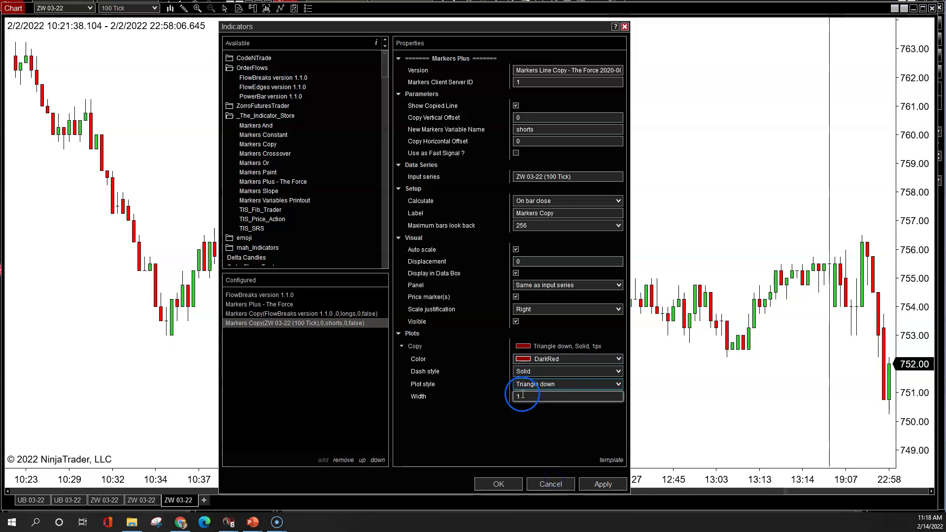
{"action": "key", "text": "Tab"}
{"action": "type", "text": "8"}
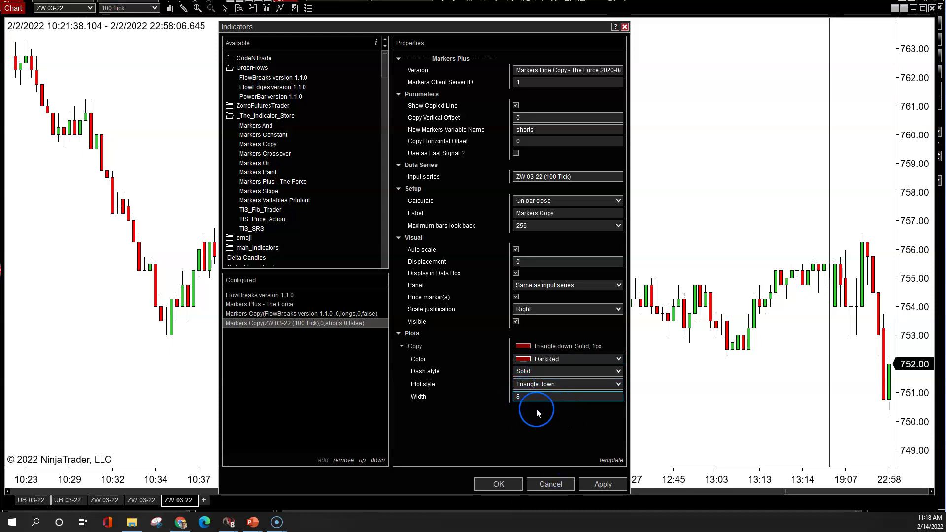
{"action": "left_click", "coordinate": [502, 236]}
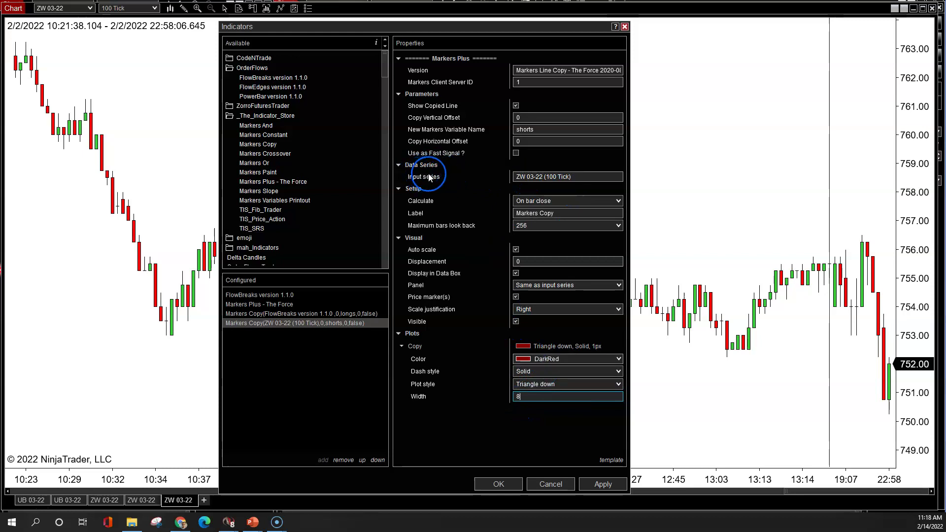
Set the shorts input series to FlowBreaks version 1.1.0, calculate on each tick, and apply.
{"action": "left_click", "coordinate": [558, 178]}
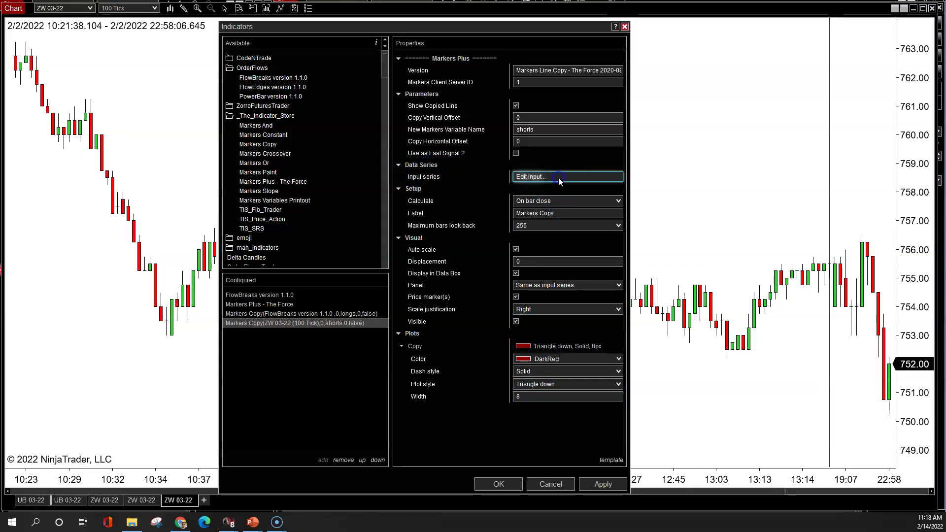
{"action": "left_click", "coordinate": [559, 180]}
{"action": "left_click", "coordinate": [355, 143]}
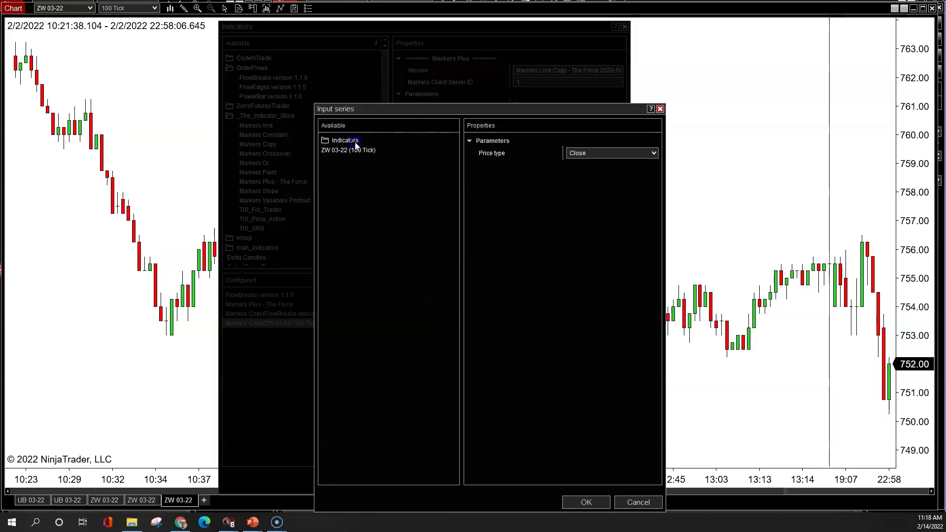
{"action": "left_click", "coordinate": [363, 160]}
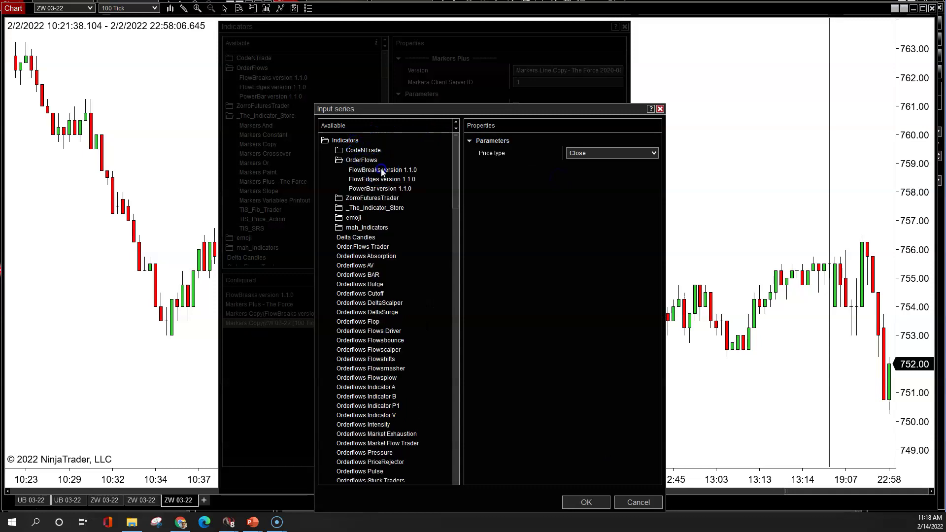
{"action": "left_click", "coordinate": [382, 171]}
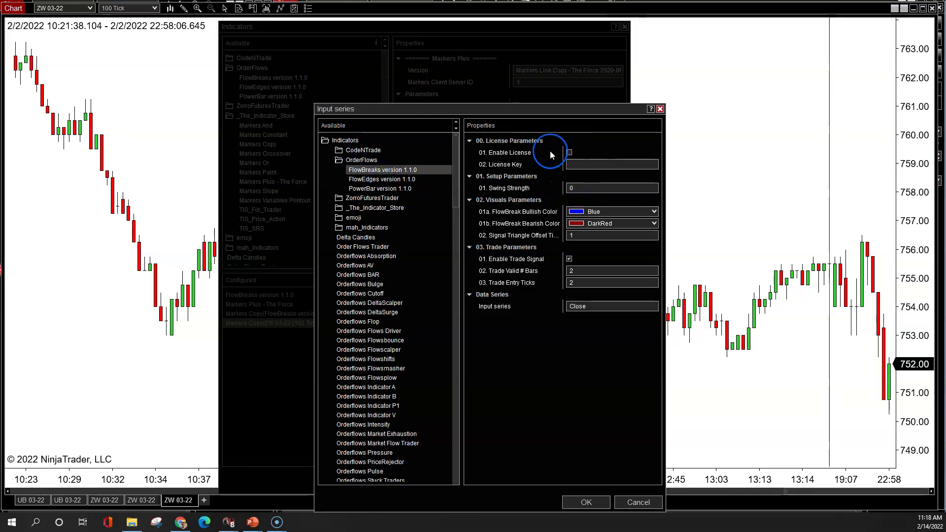
{"action": "left_click", "coordinate": [587, 502]}
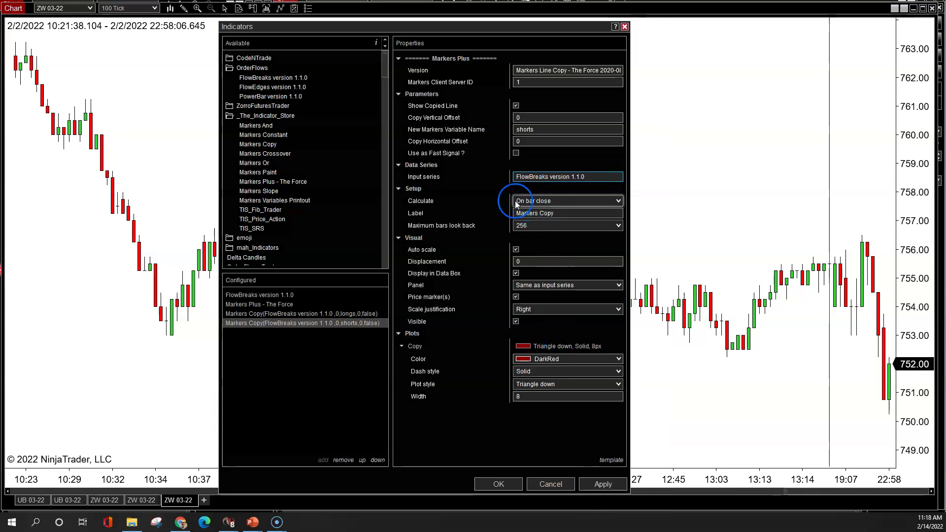
{"action": "left_click", "coordinate": [530, 201]}
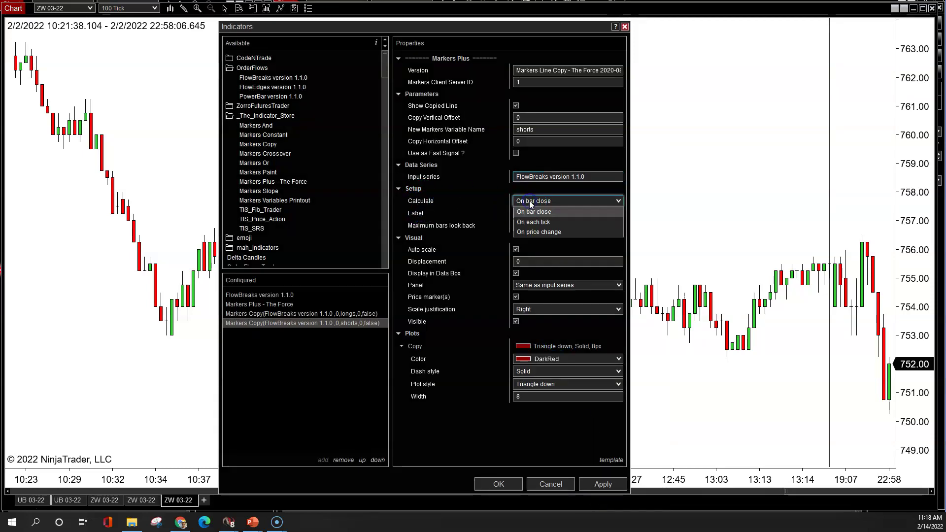
{"action": "left_click", "coordinate": [534, 221]}
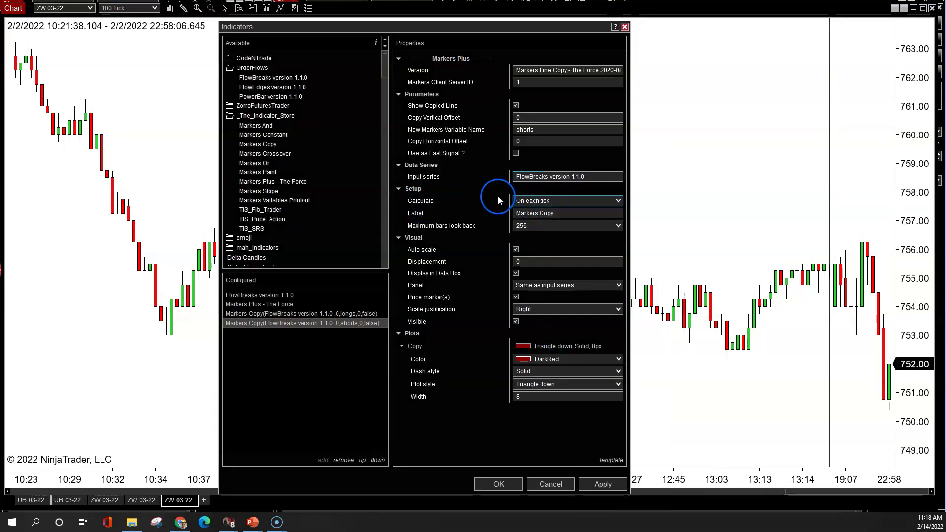
{"action": "left_click", "coordinate": [600, 485]}
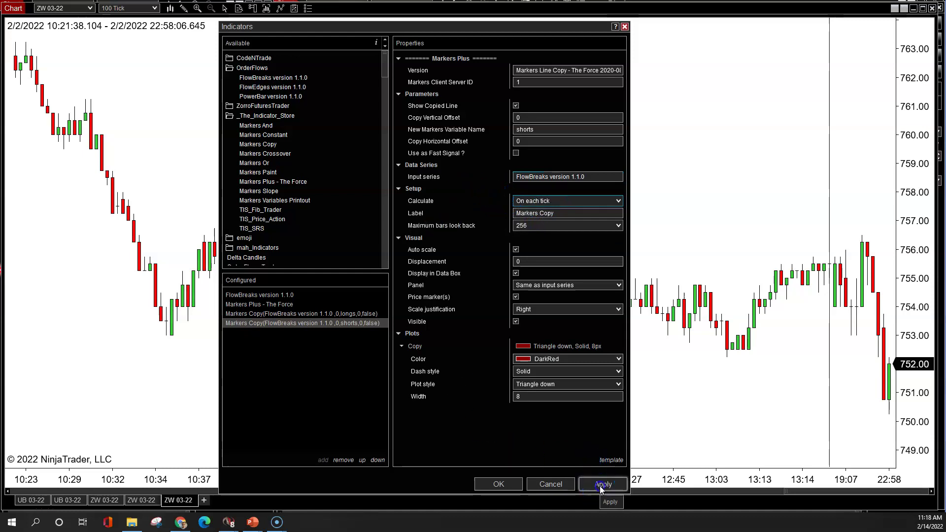
Set the chart's Chart trader property to Chart Trader so the order panel appears beside the chart.
{"action": "left_click", "coordinate": [508, 485]}
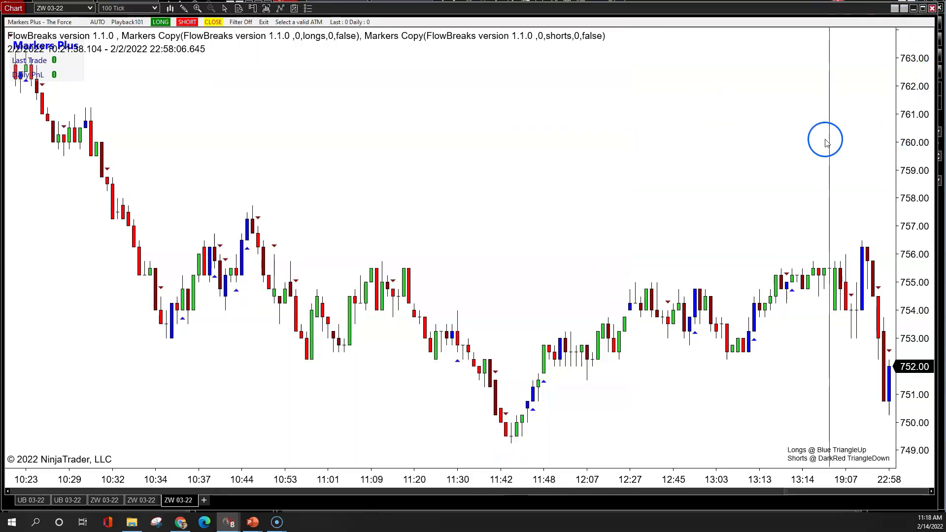
{"action": "right_click", "coordinate": [678, 124]}
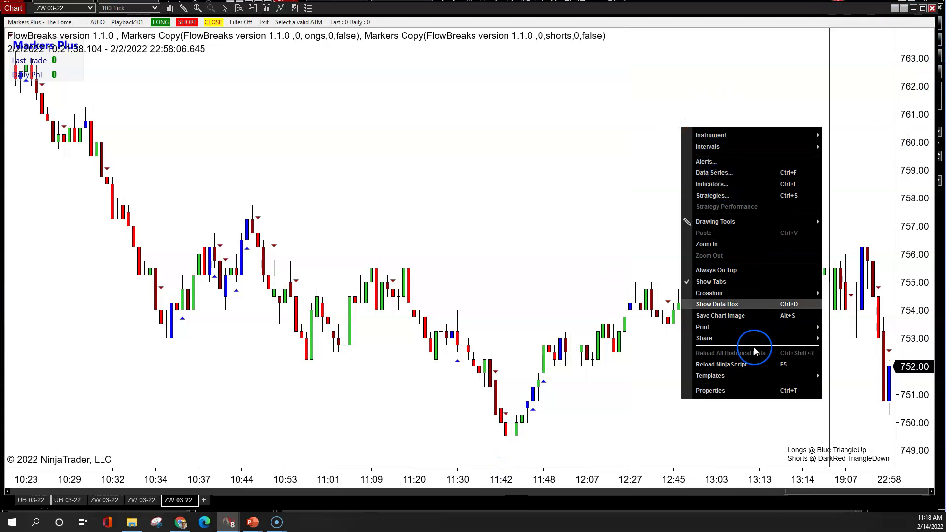
{"action": "left_click", "coordinate": [757, 391]}
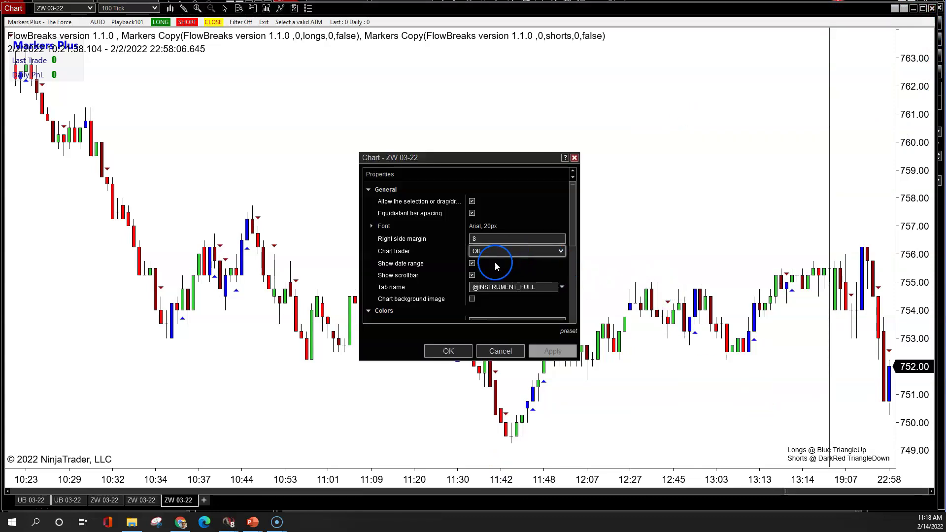
{"action": "left_click", "coordinate": [513, 250]}
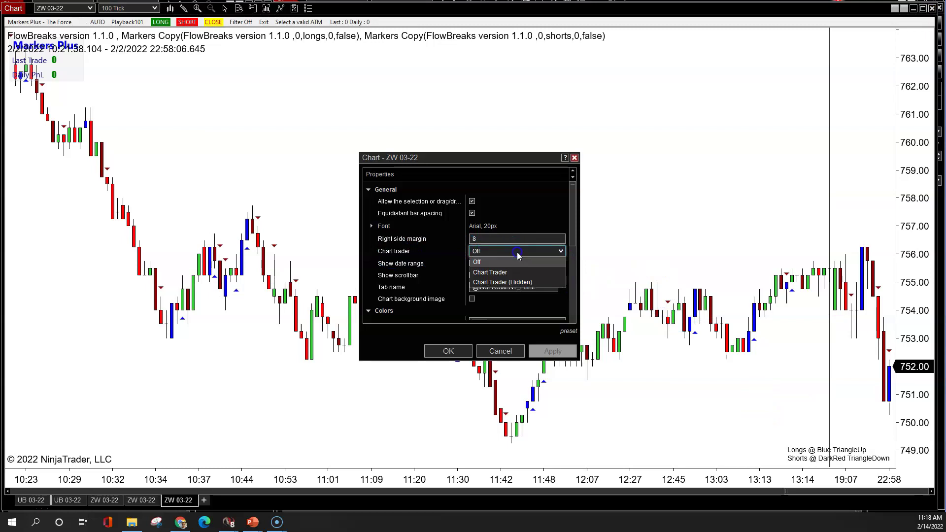
{"action": "left_click", "coordinate": [507, 272]}
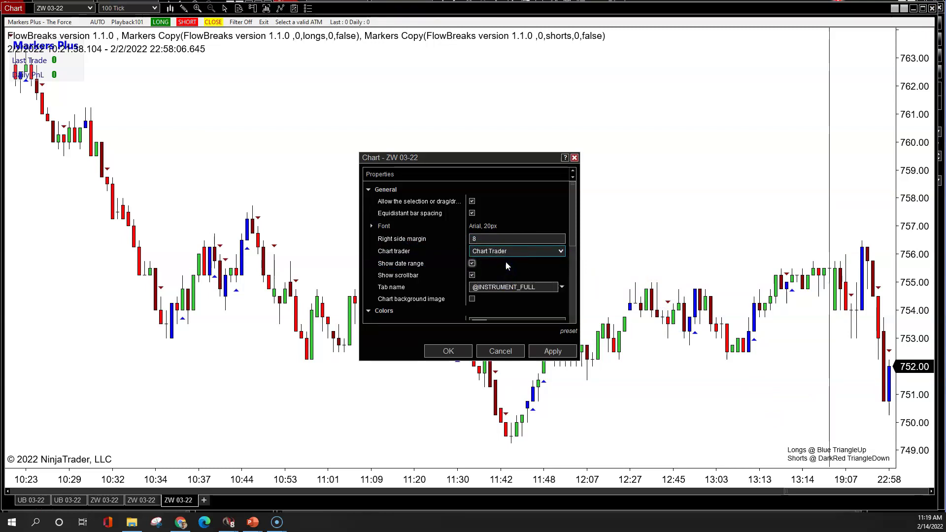
{"action": "left_click", "coordinate": [566, 349]}
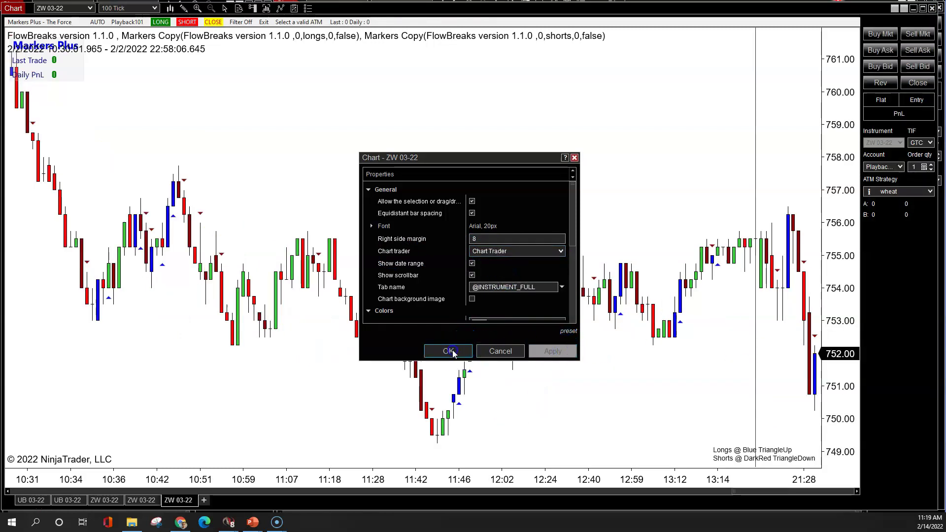
{"action": "left_click", "coordinate": [450, 351]}
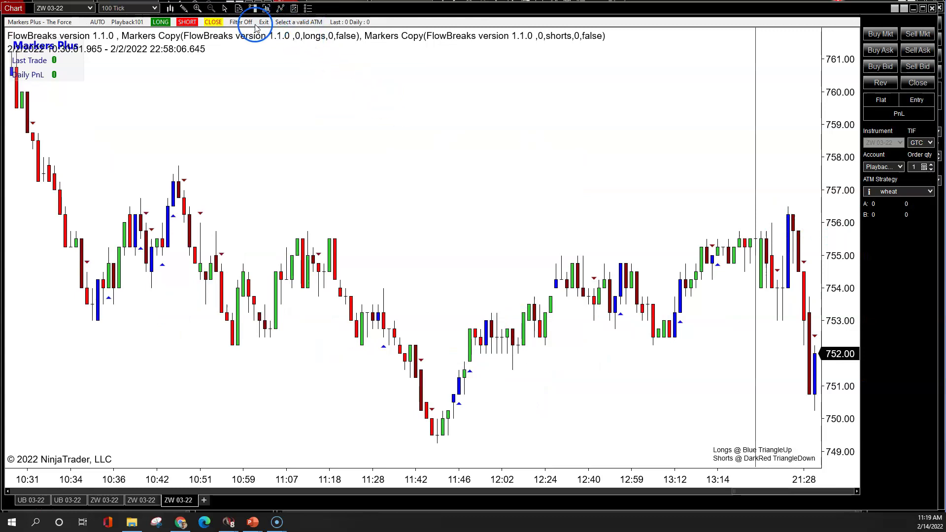
Enable the ATM_Name setting on the Markers Plus - The Force indicator.
{"action": "right_click", "coordinate": [403, 172]}
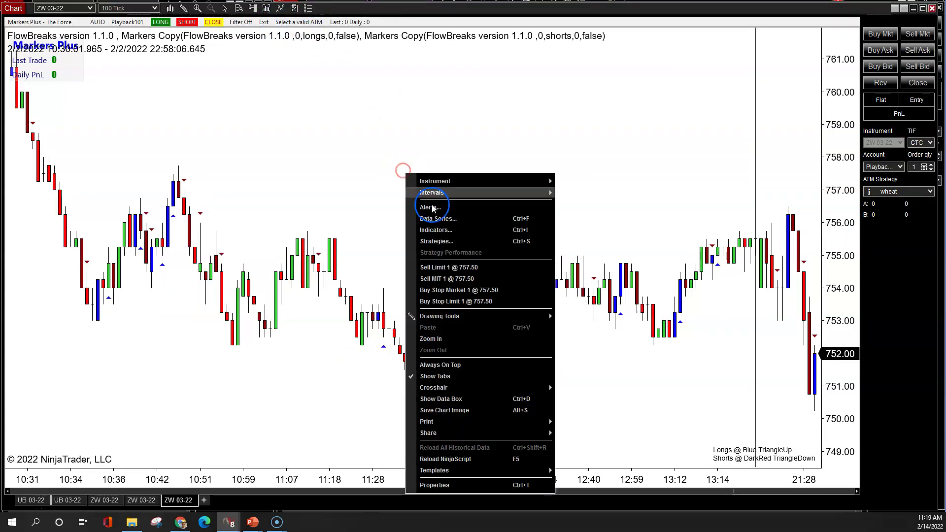
{"action": "left_click", "coordinate": [446, 231]}
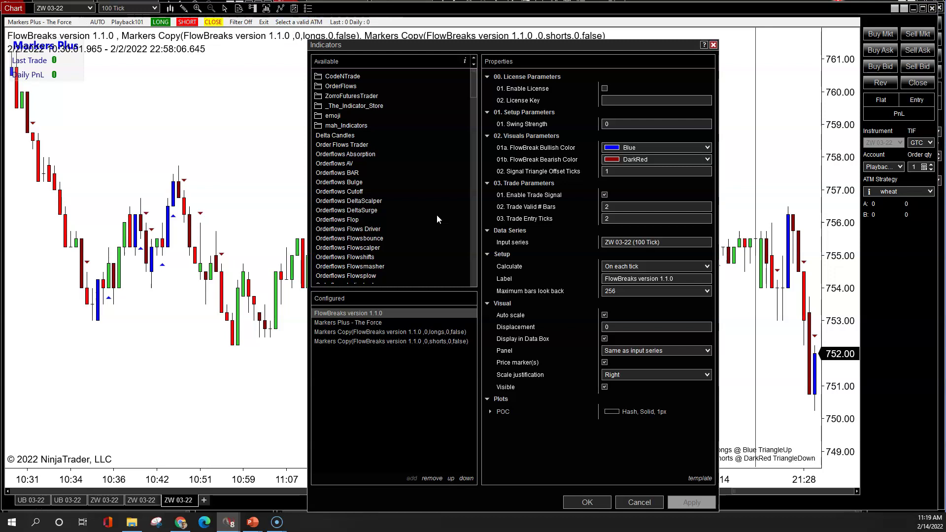
{"action": "left_click", "coordinate": [371, 324]}
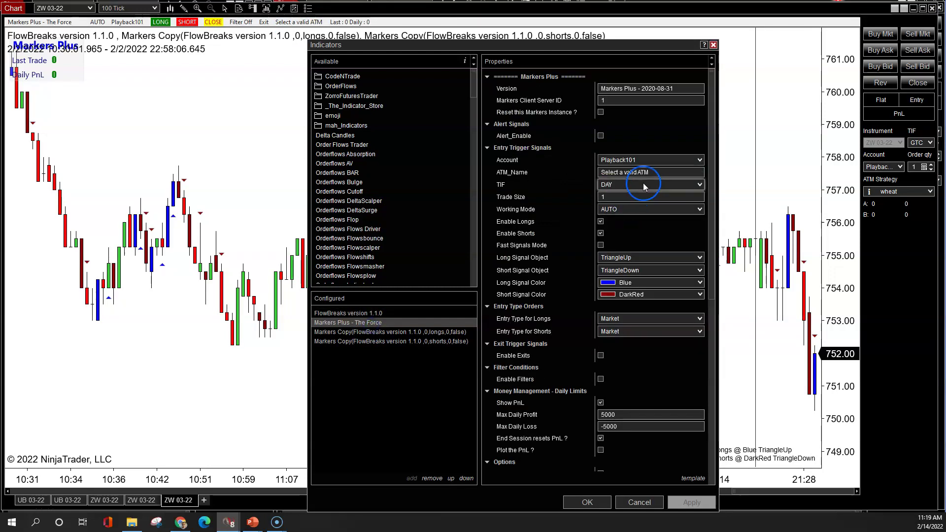
{"action": "left_click", "coordinate": [657, 173]}
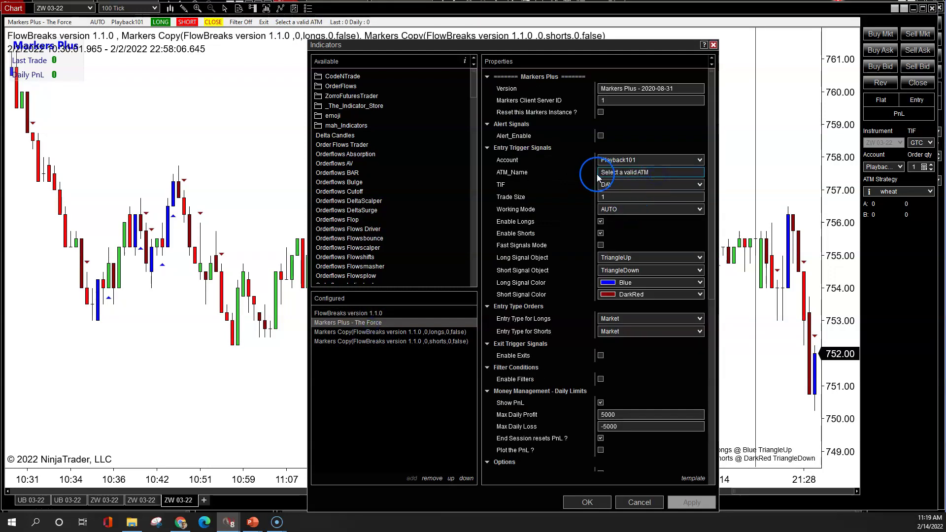
{"action": "left_click", "coordinate": [713, 45]}
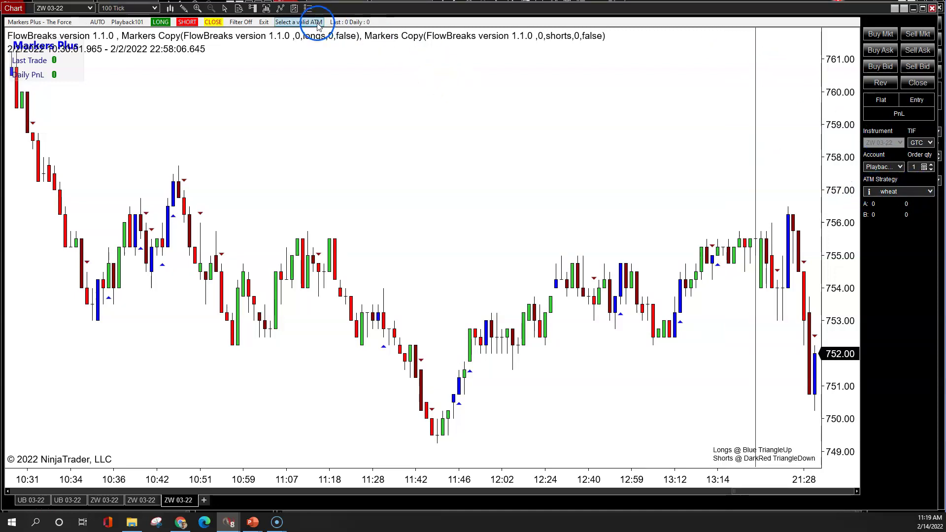
Set Markers Plus to the wheat ATM, then narrow the chart window to expose the footprint chart.
{"action": "left_click", "coordinate": [291, 22]}
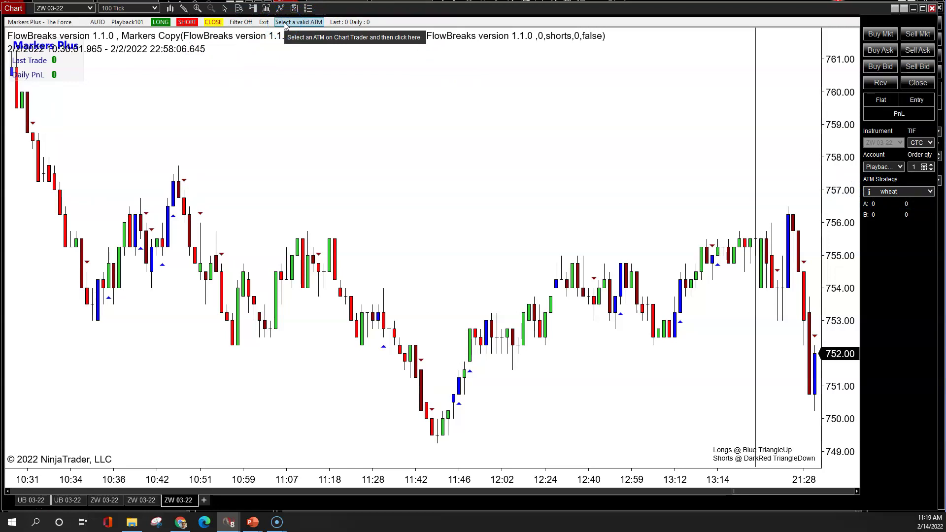
{"action": "left_click", "coordinate": [285, 23]}
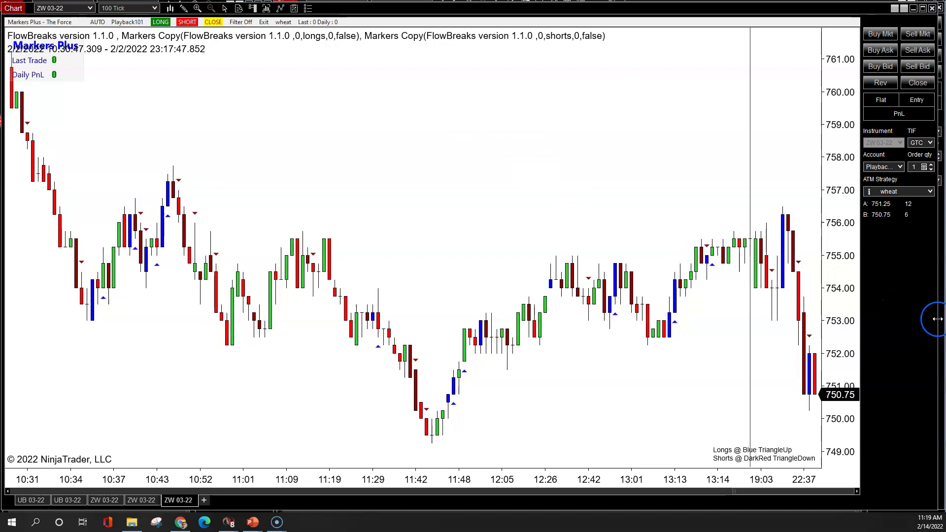
{"action": "left_click_drag", "start_coordinate": [936, 316], "coordinate": [542, 272]}
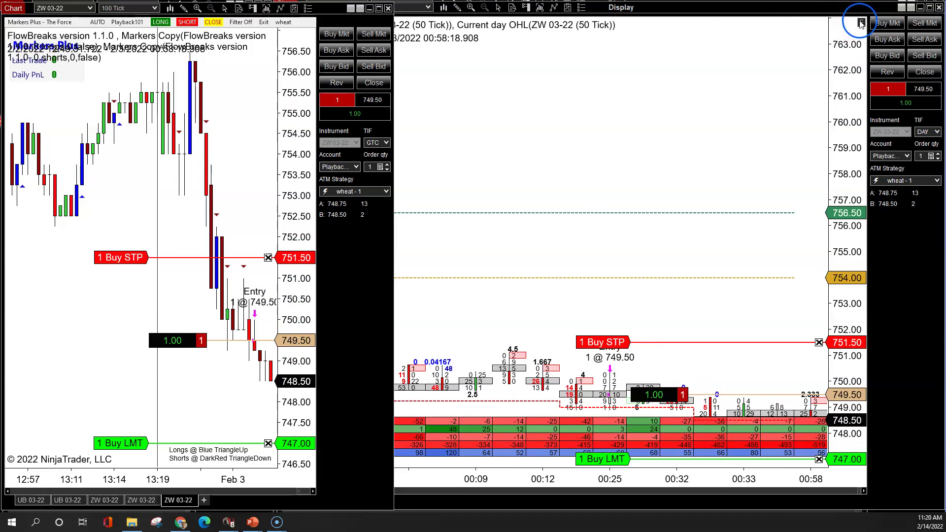
Compress the footprint chart's price axis, then stretch the ZW 03-22 100 Tick chart across the screen.
{"action": "left_click", "coordinate": [861, 23]}
{"action": "left_click_drag", "start_coordinate": [857, 69], "coordinate": [847, 236]}
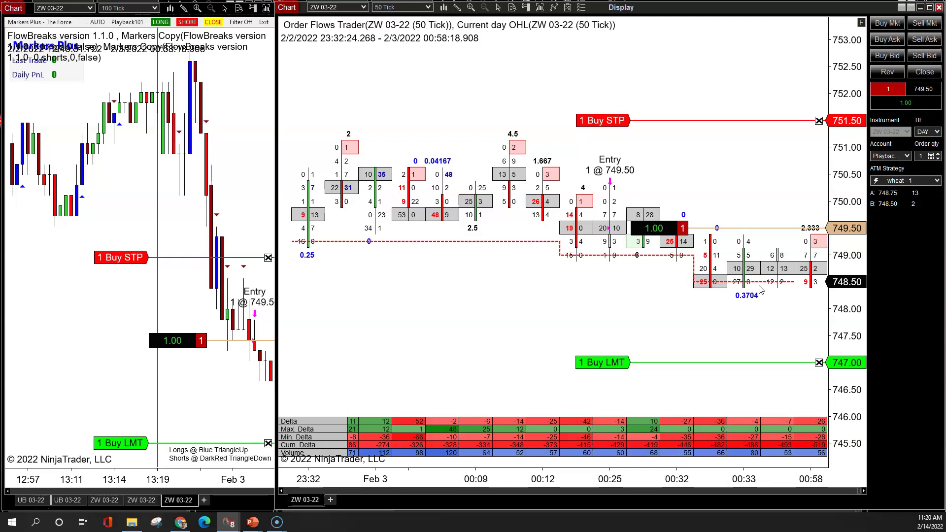
{"action": "left_click", "coordinate": [258, 129]}
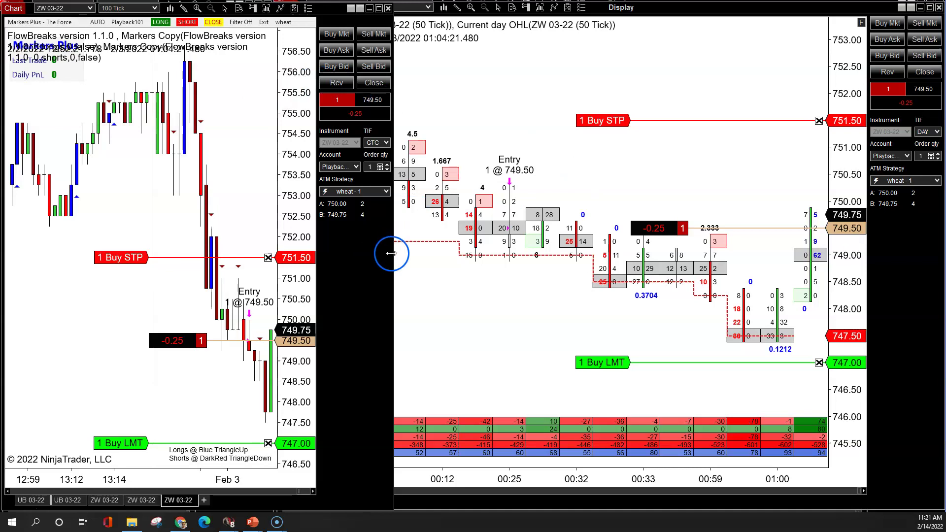
{"action": "left_click_drag", "start_coordinate": [462, 255], "coordinate": [906, 315]}
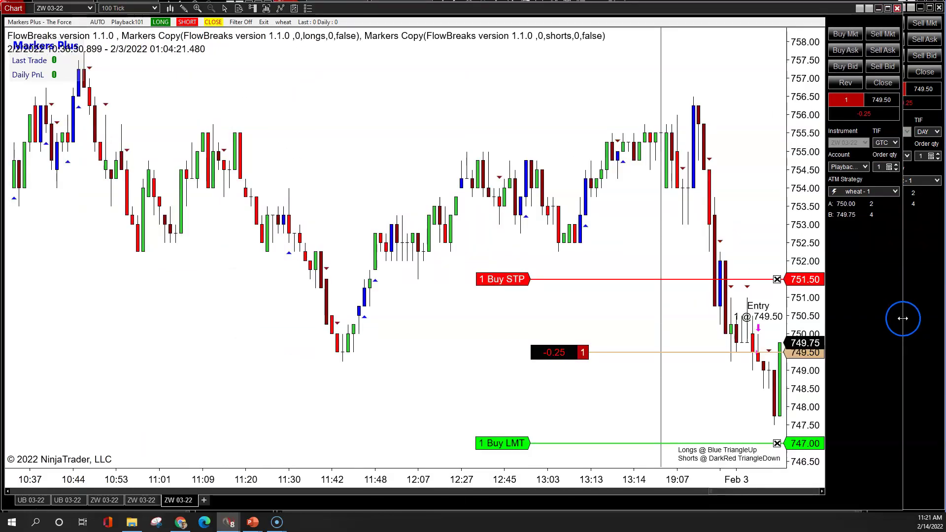
Narrow the ZW 03-22 100 Tick chart window so the footprint chart is visible beside it.
{"action": "left_click_drag", "start_coordinate": [904, 316], "coordinate": [351, 282]}
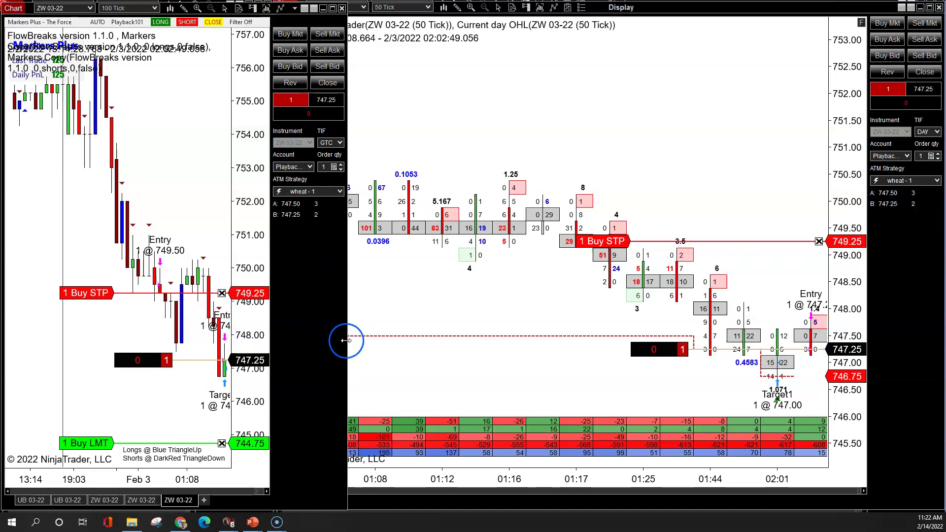
Widen the ZW 03-22 chart over part of the footprint to show Last Trade and Daily PnL 125.
{"action": "left_click_drag", "start_coordinate": [346, 340], "coordinate": [515, 347]}
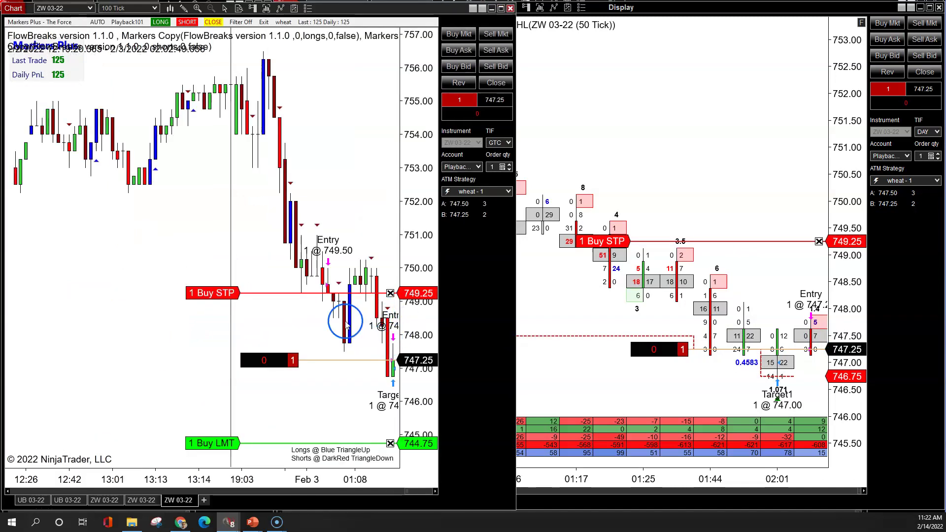